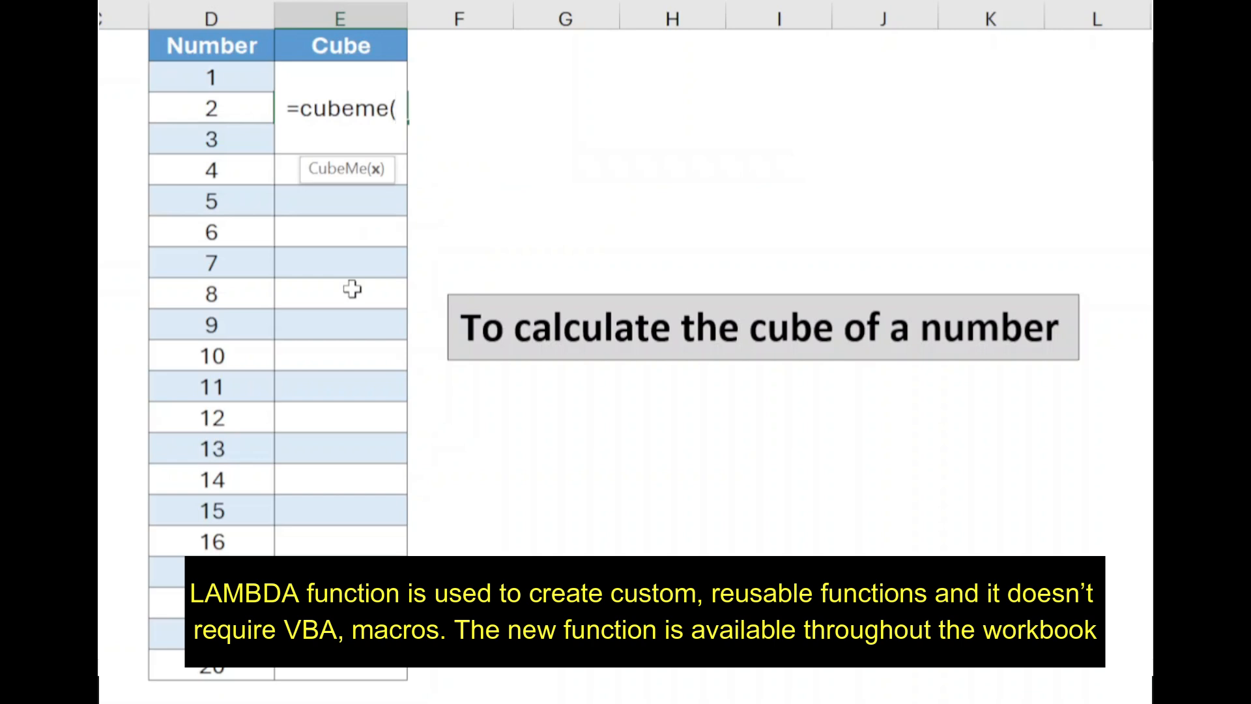
Step: Complete the cubeme formula in the Cube column with the number range D3:D21 as its argument
left_click_drag(235, 111, 169, 655)
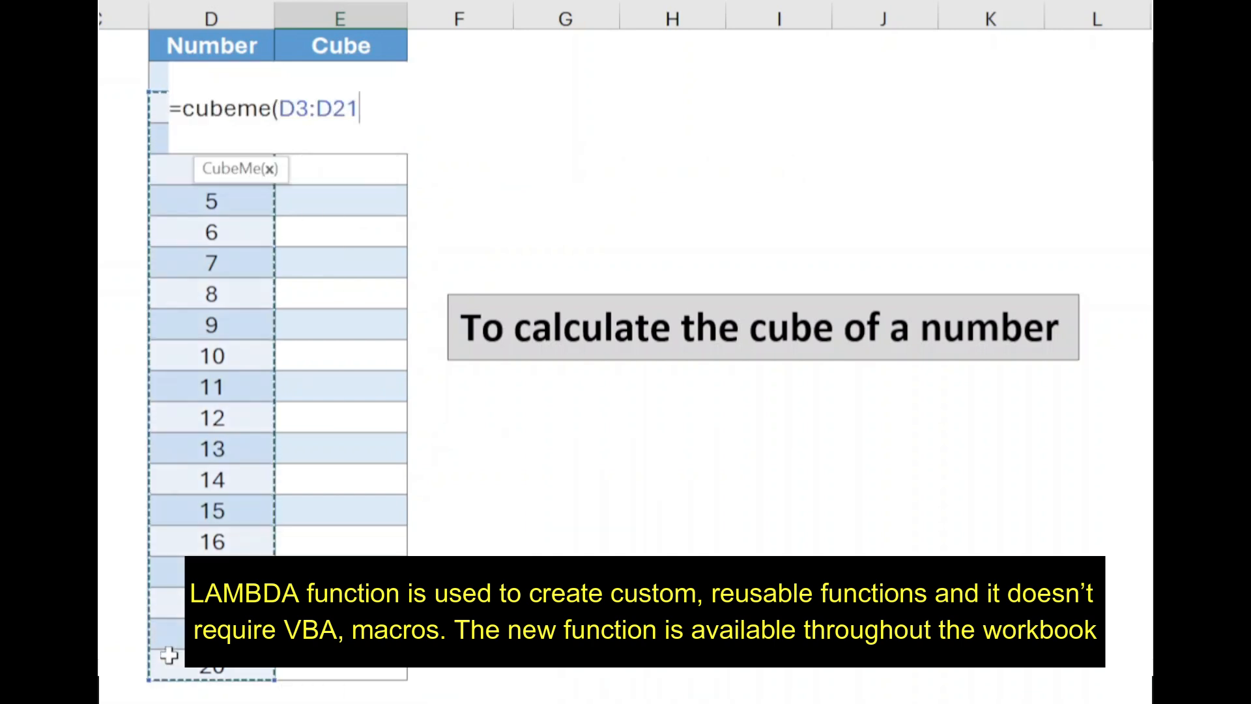
key("Return")
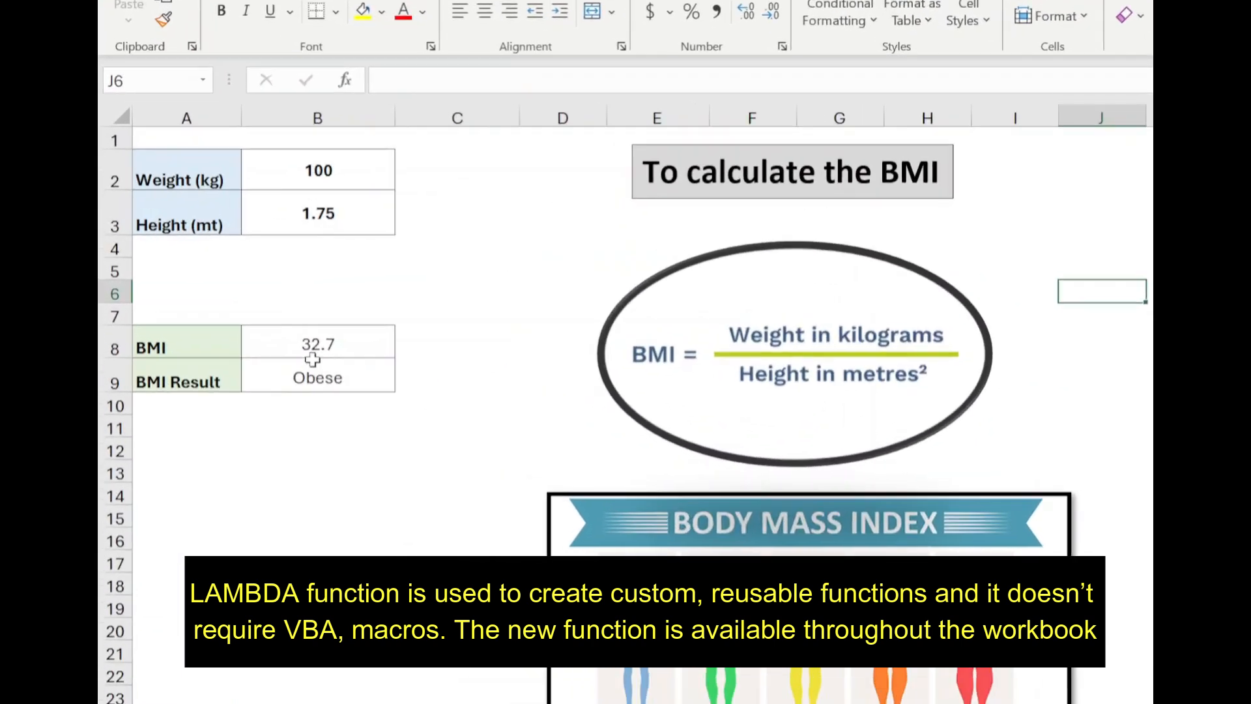
Step: Clear the BMI and BMI Result values in B8:B9 and calculate the BMI in B8 with =BMI(B2,B3)
left_click_drag(243, 301, 239, 324)
key("Delete")
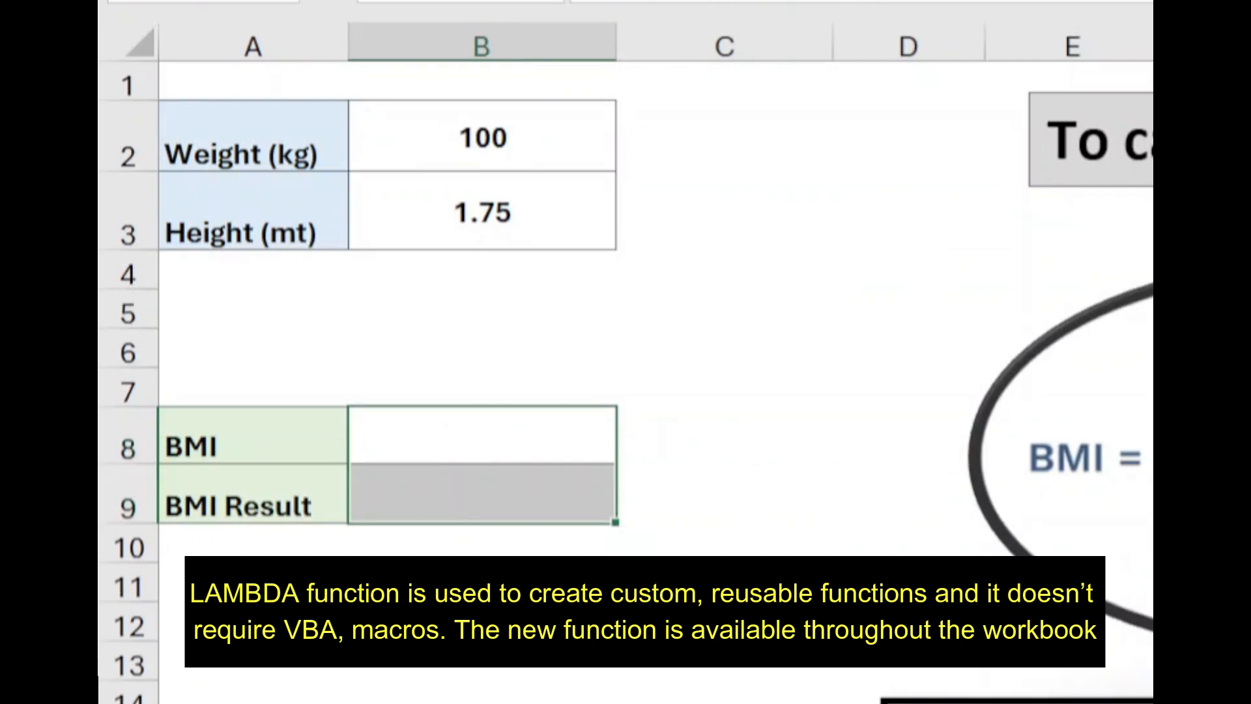
left_click(472, 447)
key("F2")
type("=BMI")
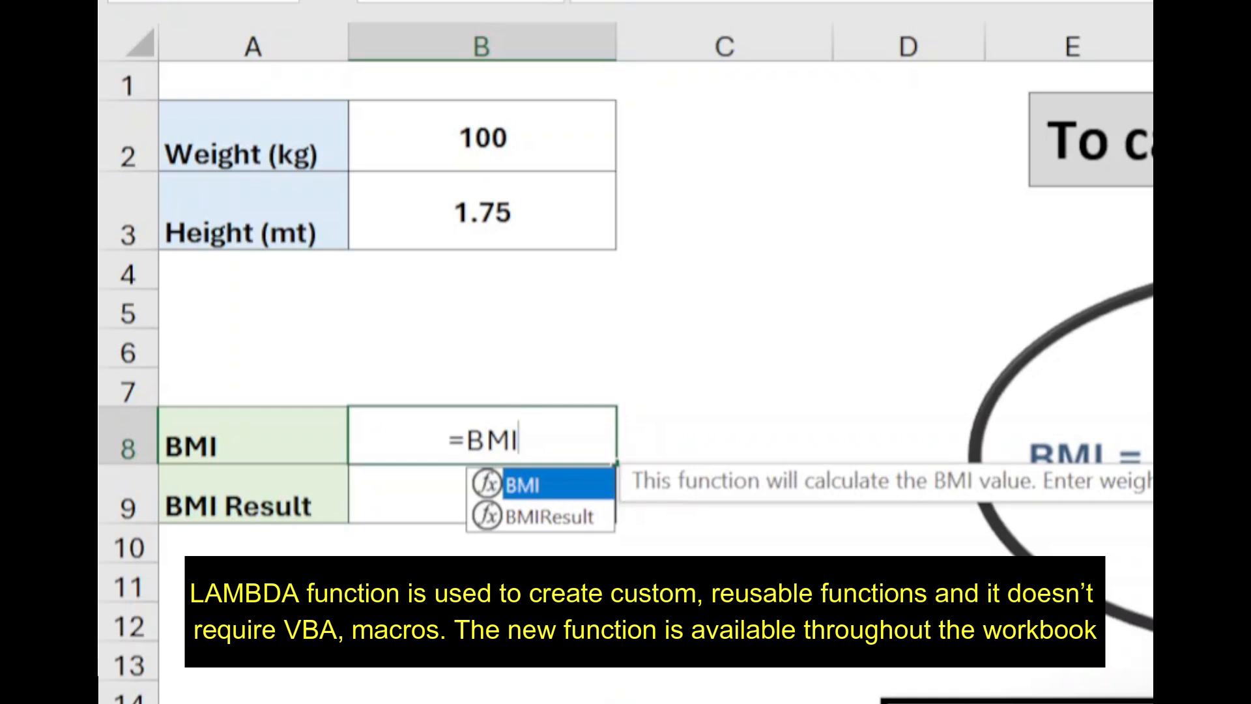
type("(")
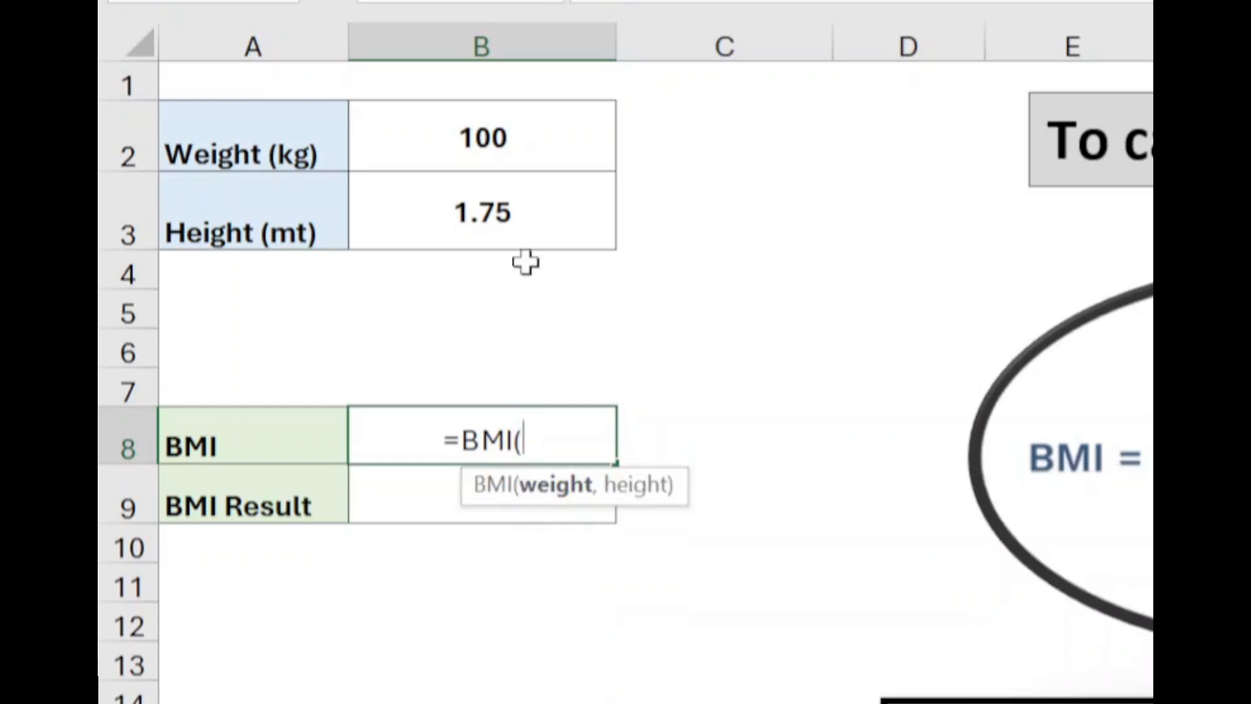
left_click(509, 140)
type(",")
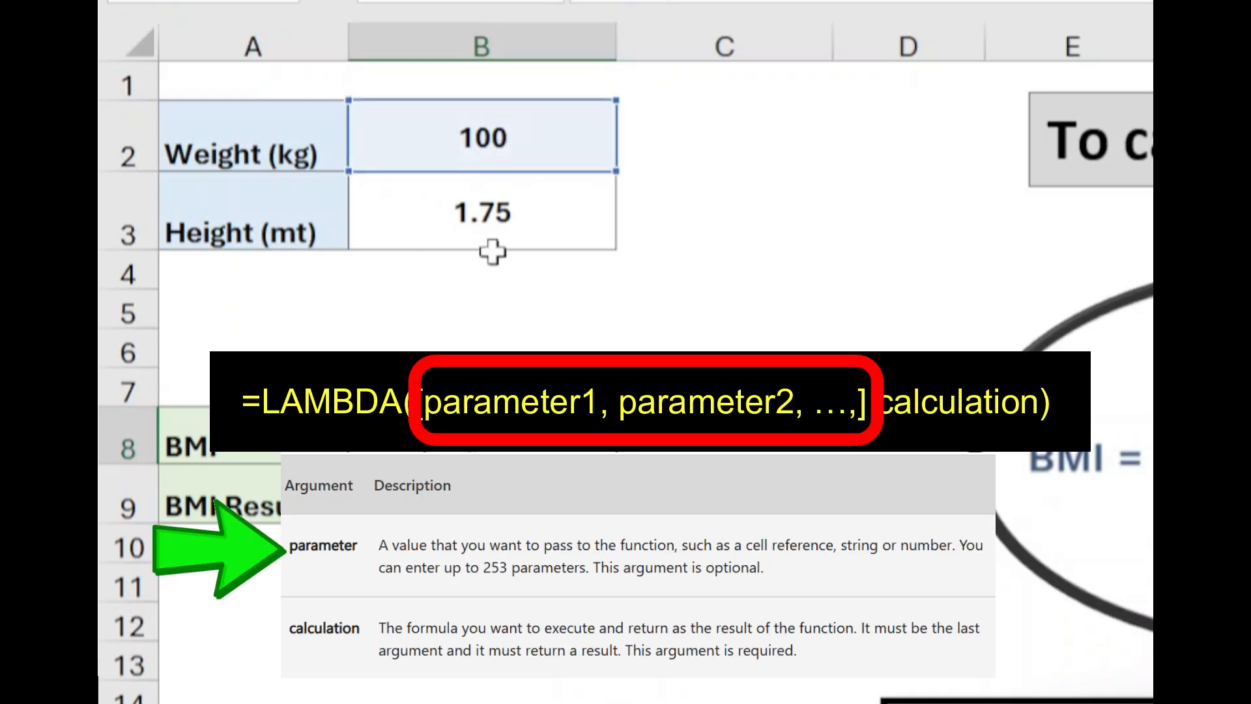
left_click(495, 235)
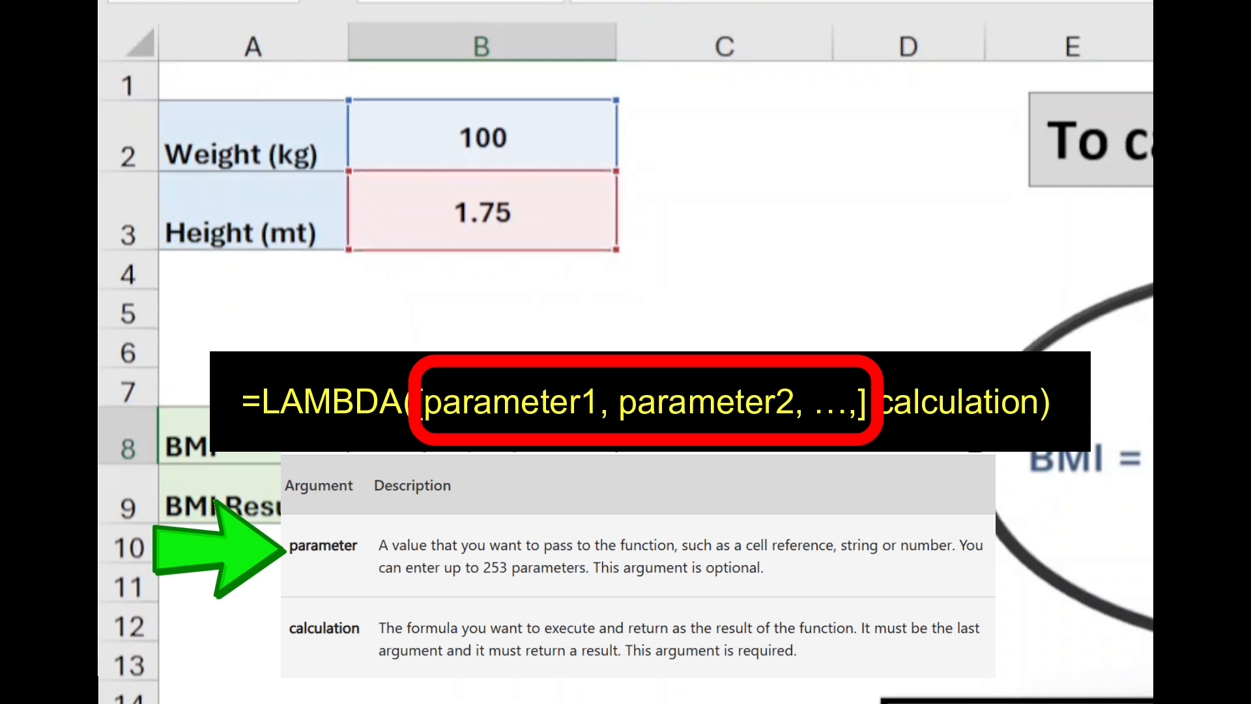
key("Return")
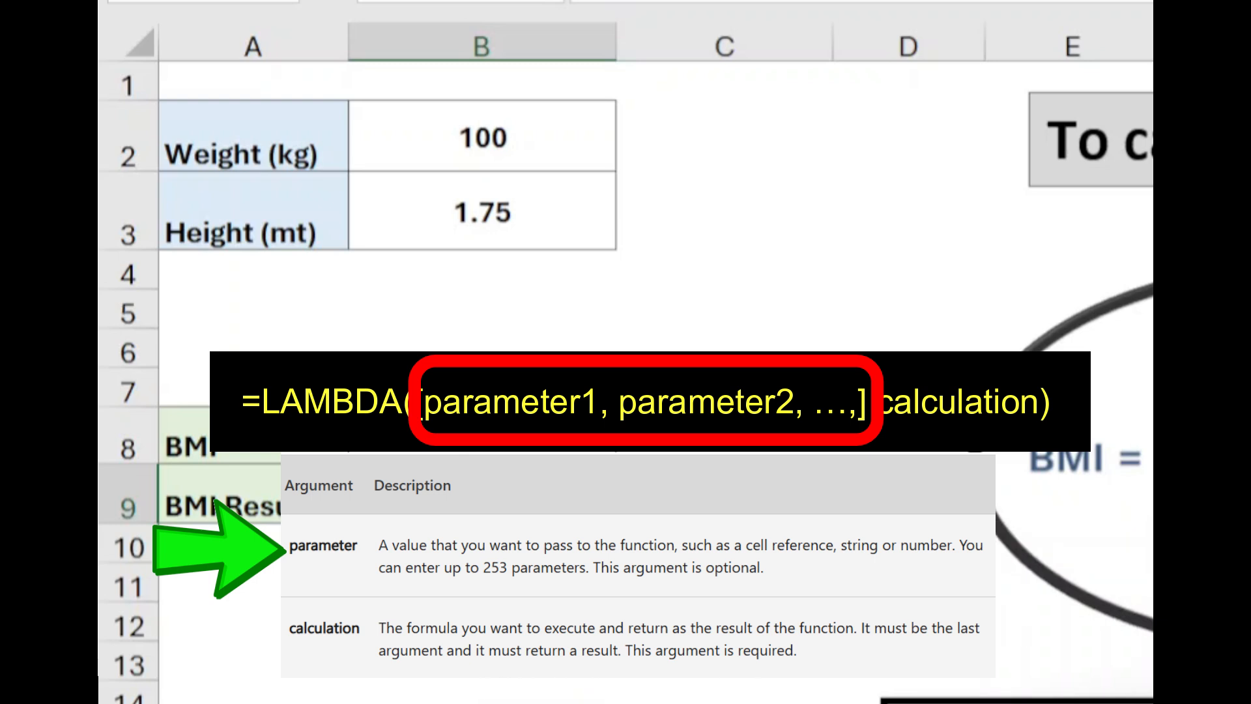
Step: Complete the BMI Result formula in B9 using the weight in B2 and the height in B3
left_click(494, 157)
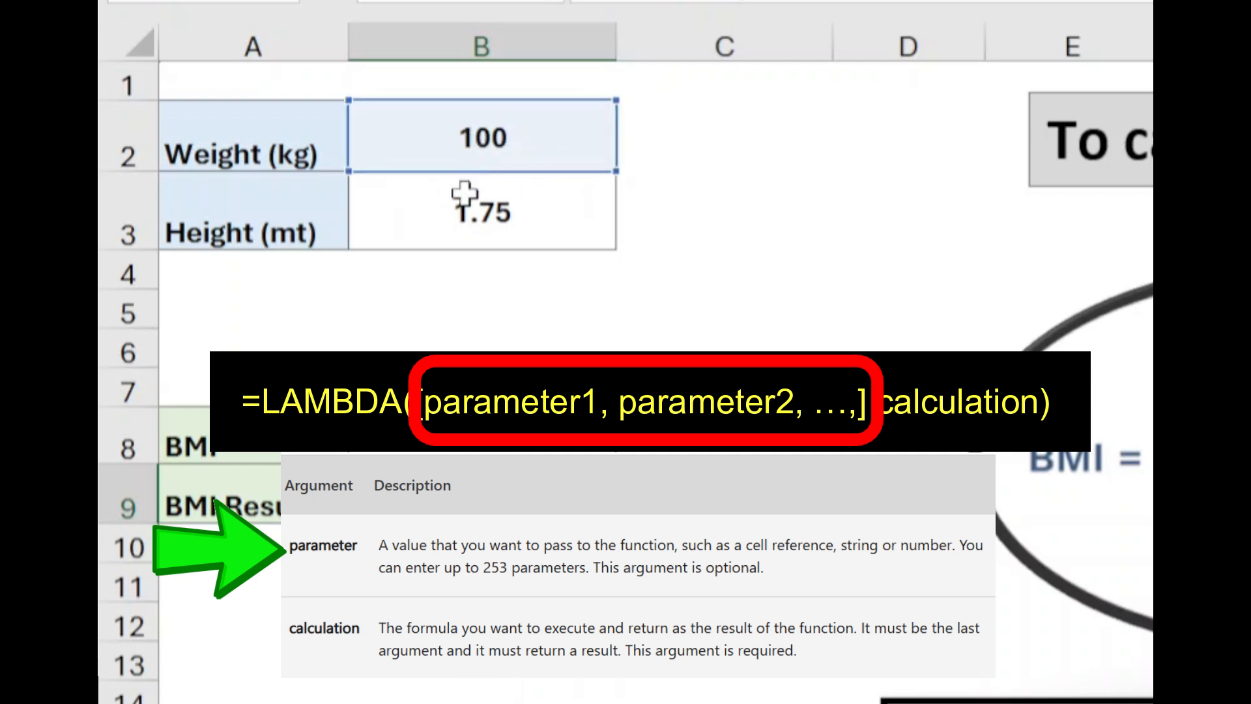
left_click(465, 193)
key("Return")
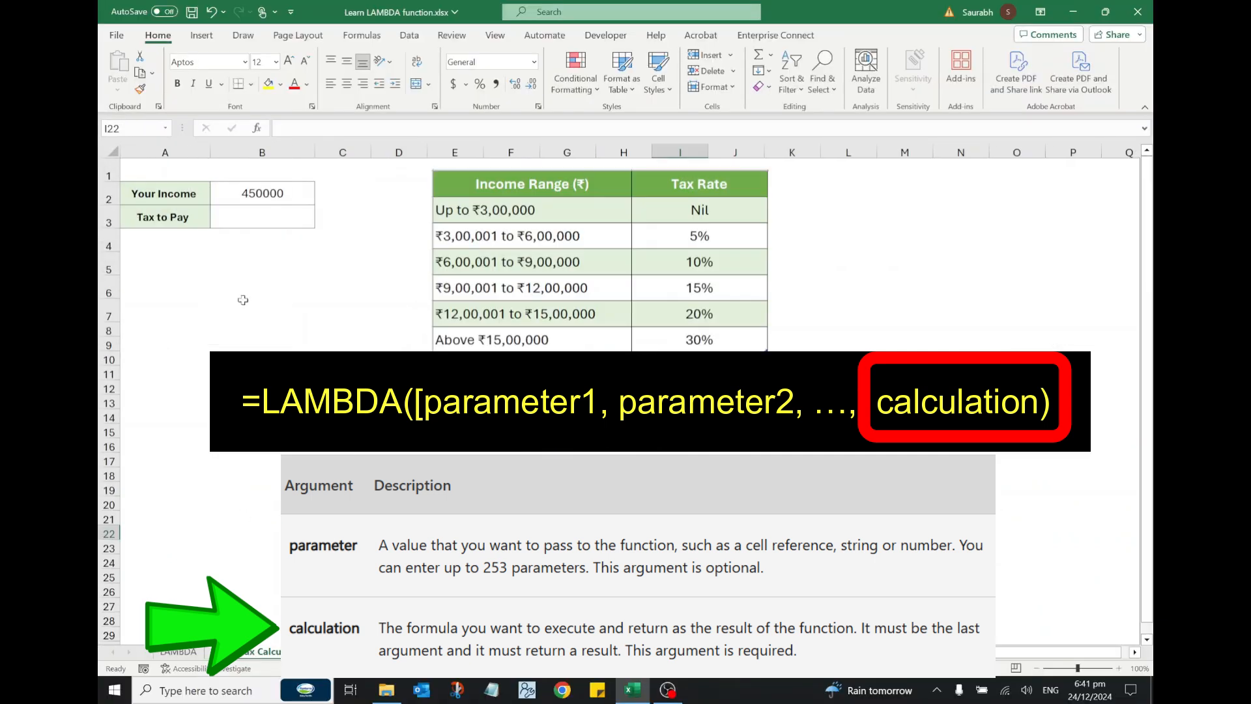
Step: Calculate the Tax to Pay in B3 with the TaxAmount function, using the income in B2
left_click(266, 219)
type("=tax")
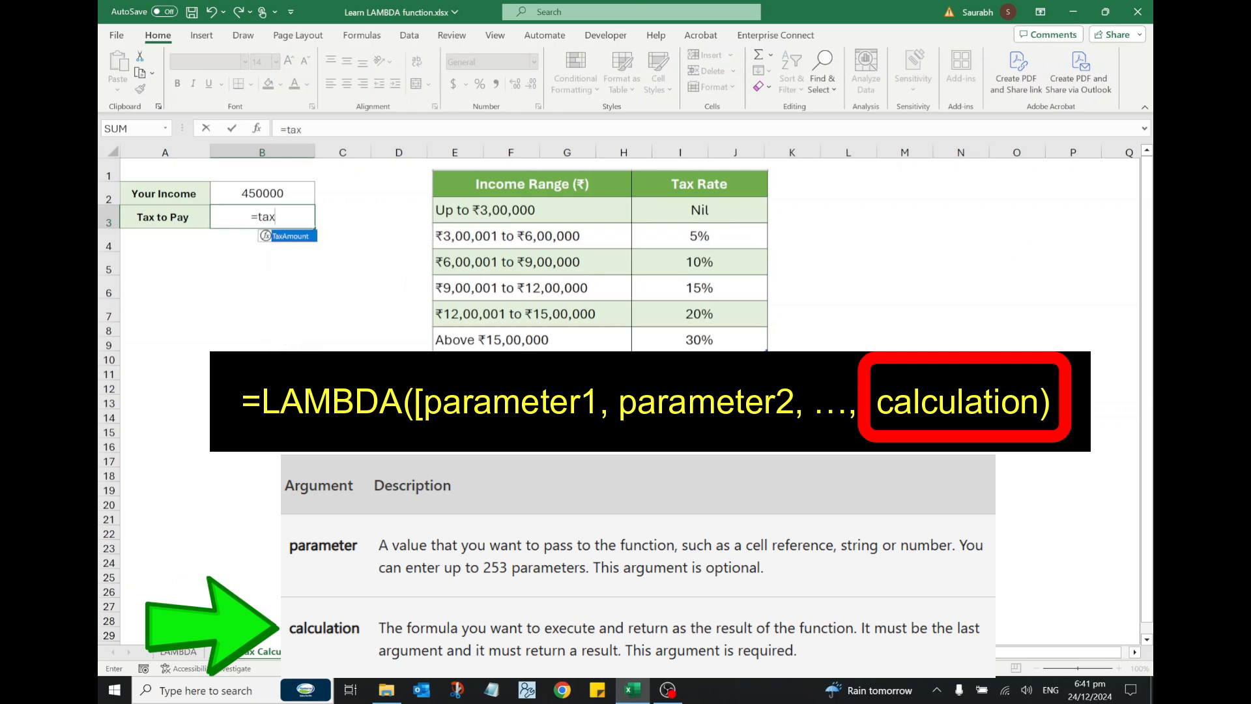
double_click(282, 237)
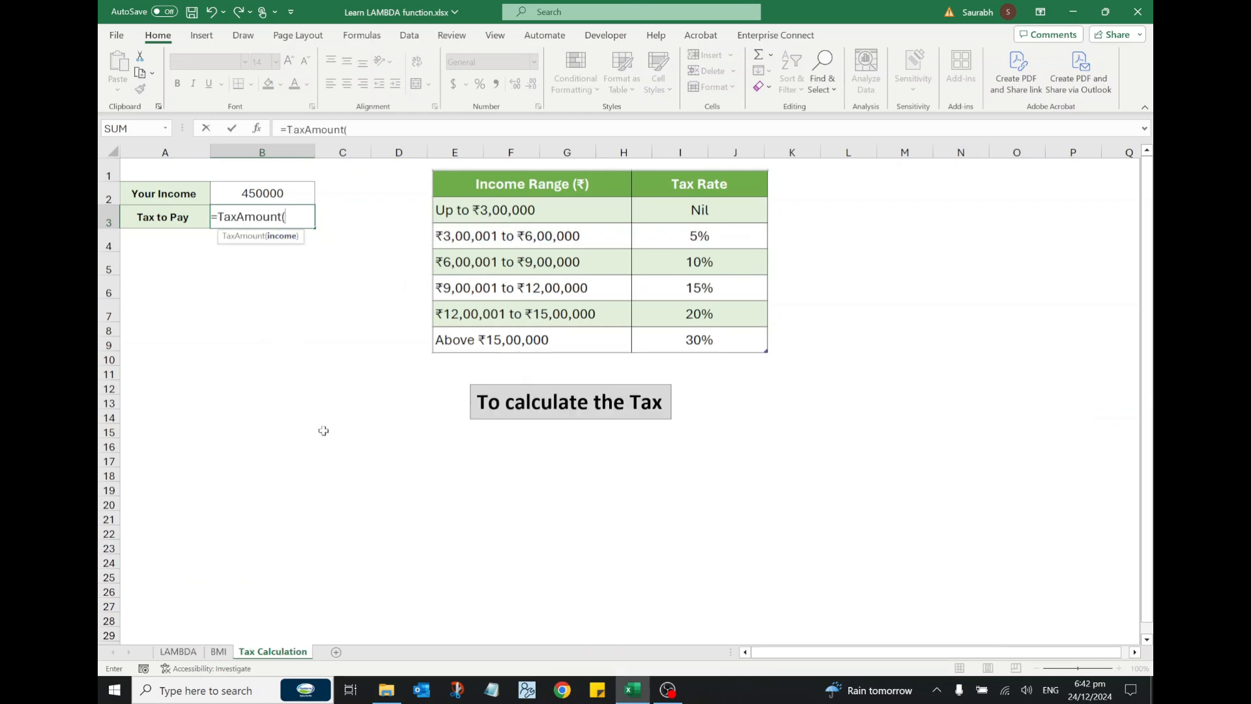
left_click(293, 197)
type(")")
key("Return")
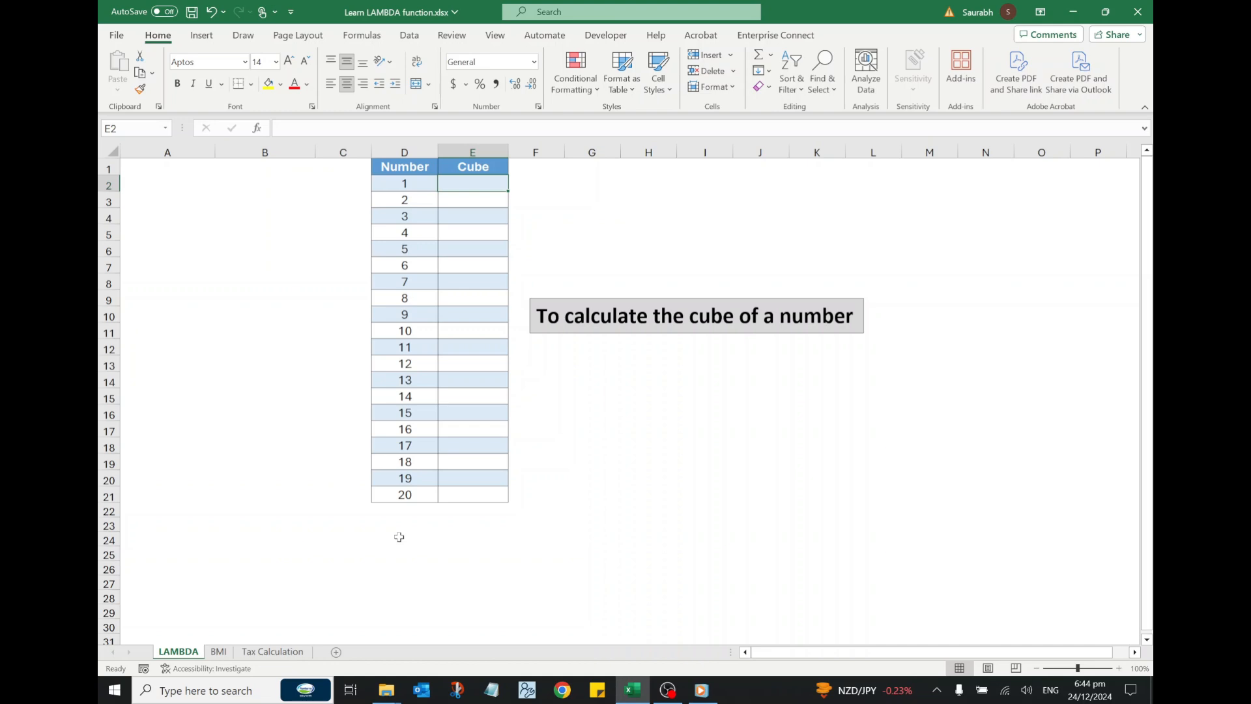
Step: Enter the formula =2^3 in cell B3 of the LAMBDA sheet
left_click(255, 197)
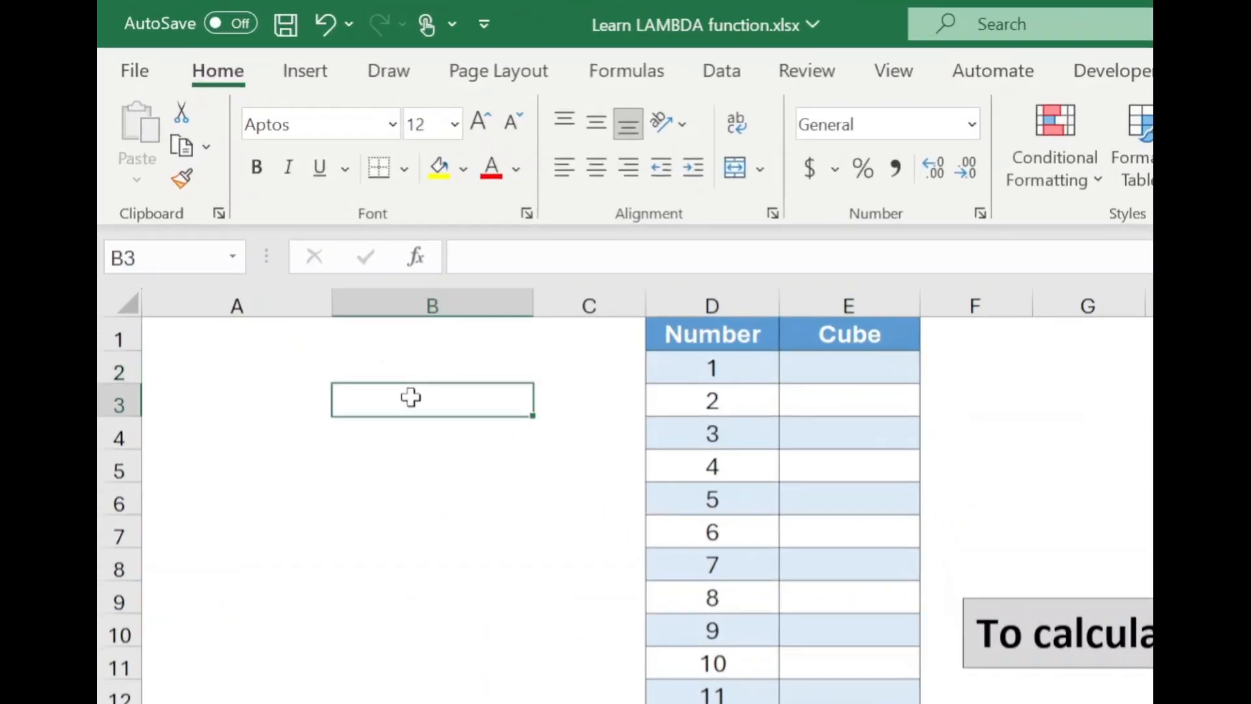
type("=2")
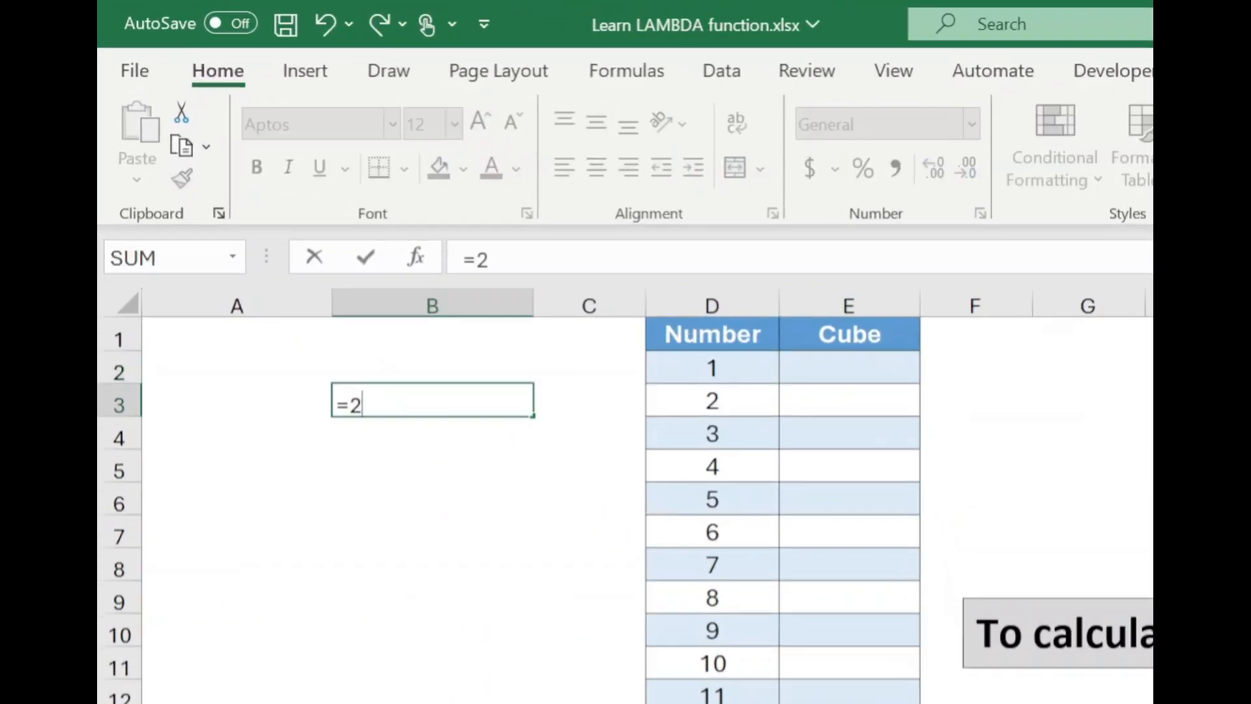
type("^3")
key("Return")
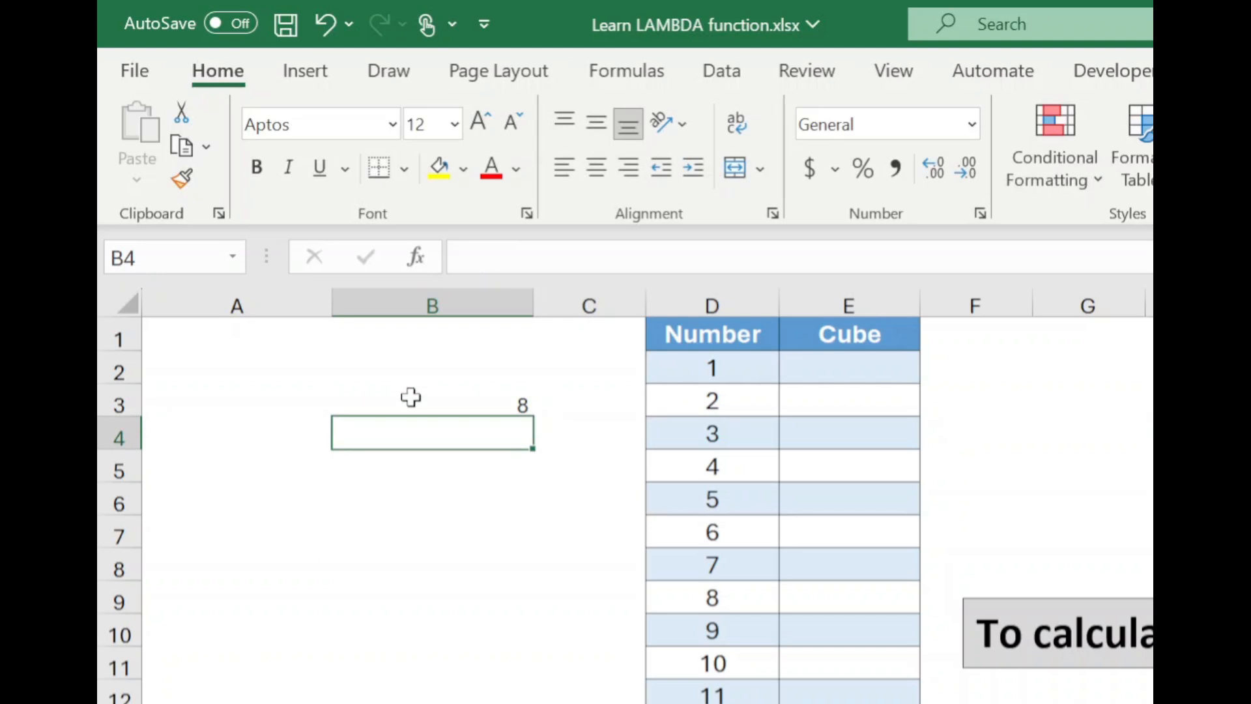
Step: Rewrite the formula in B3 as =LAMBDA(x,x^3), replacing the fixed number with the parameter x
left_click(410, 397)
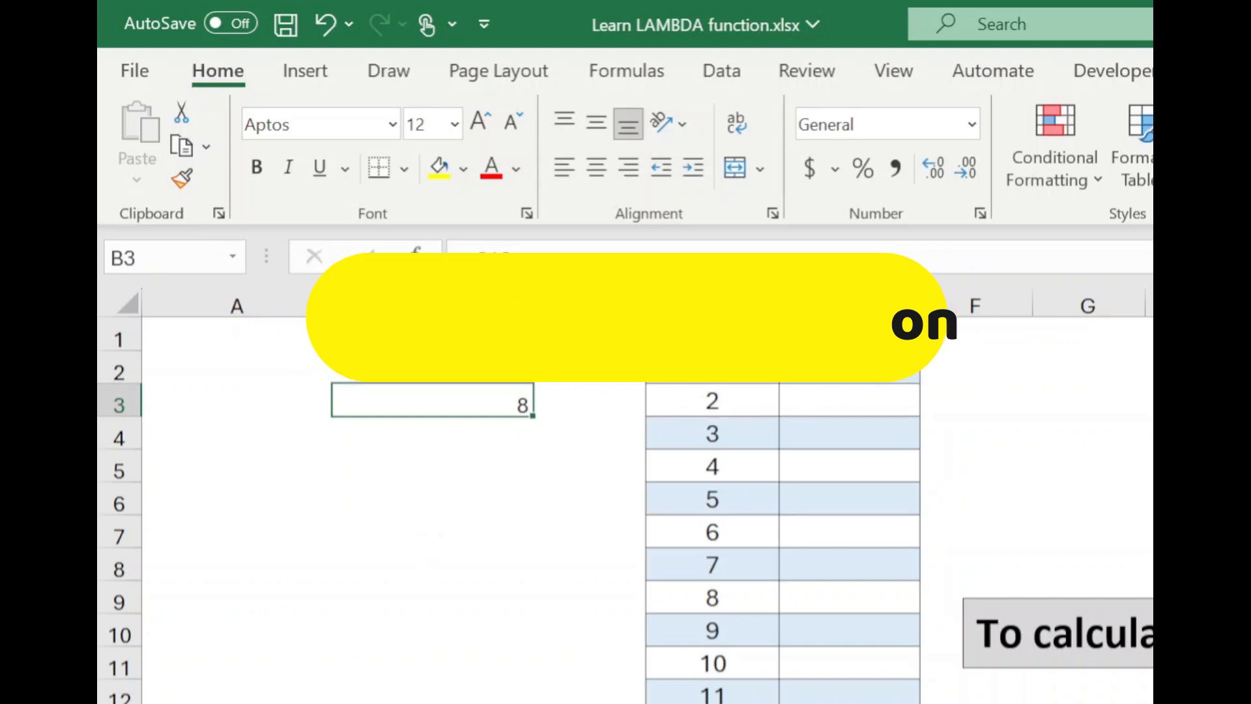
key("F2")
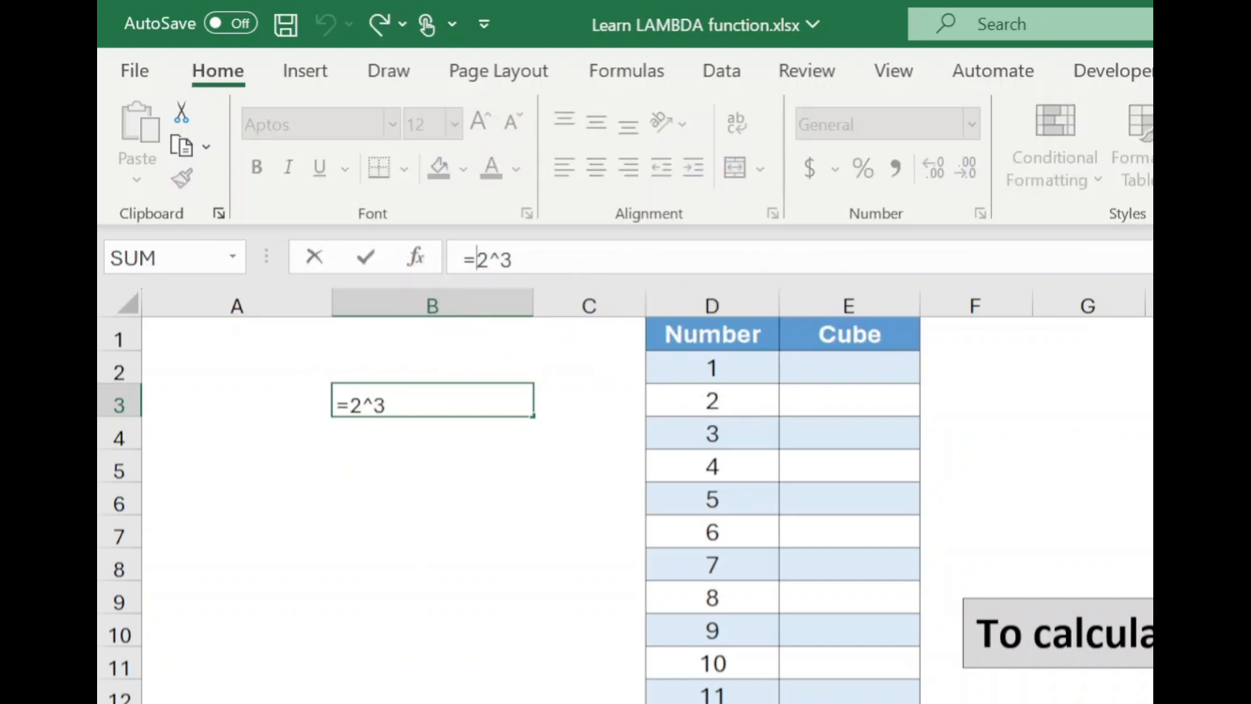
type("LAMV")
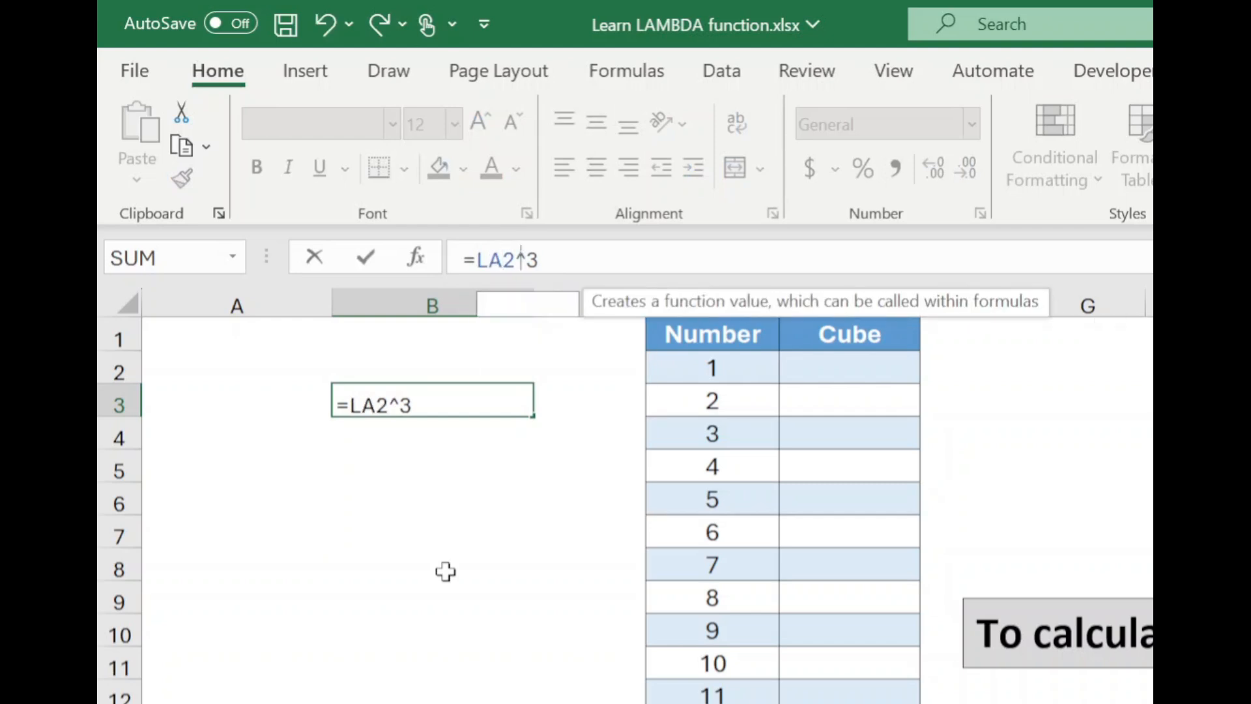
key("BackSpace")
type("BDA(")
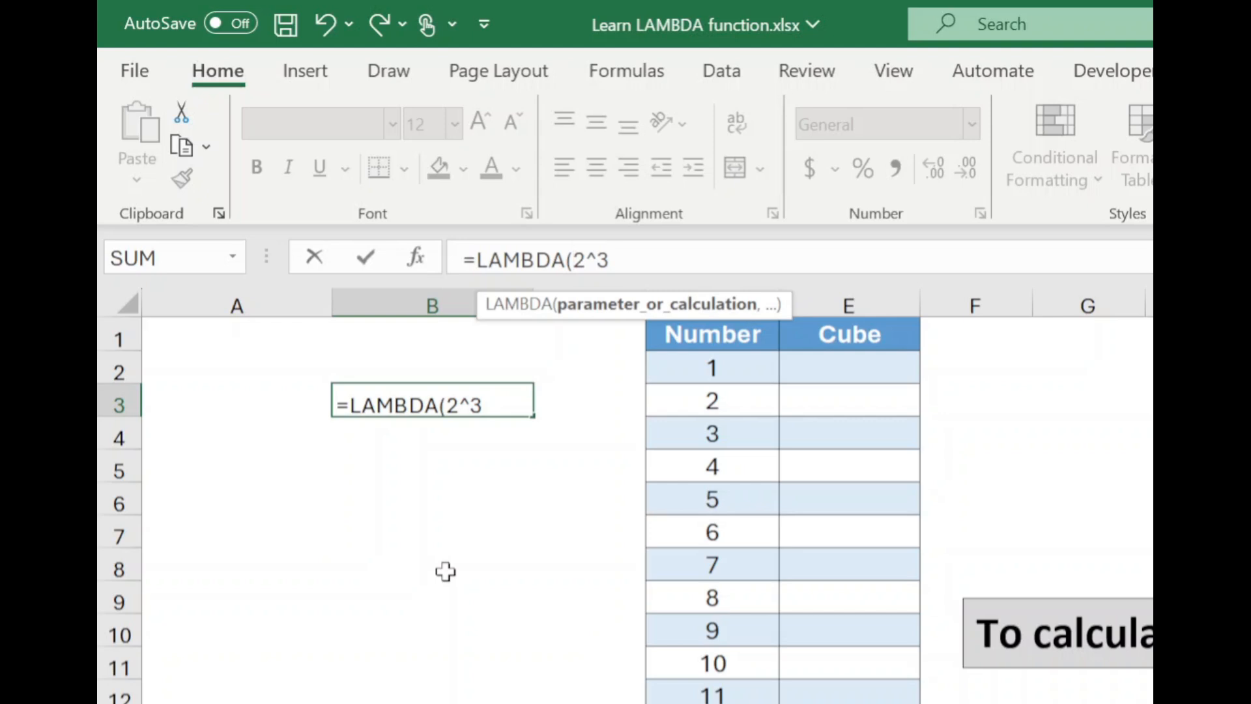
type("x")
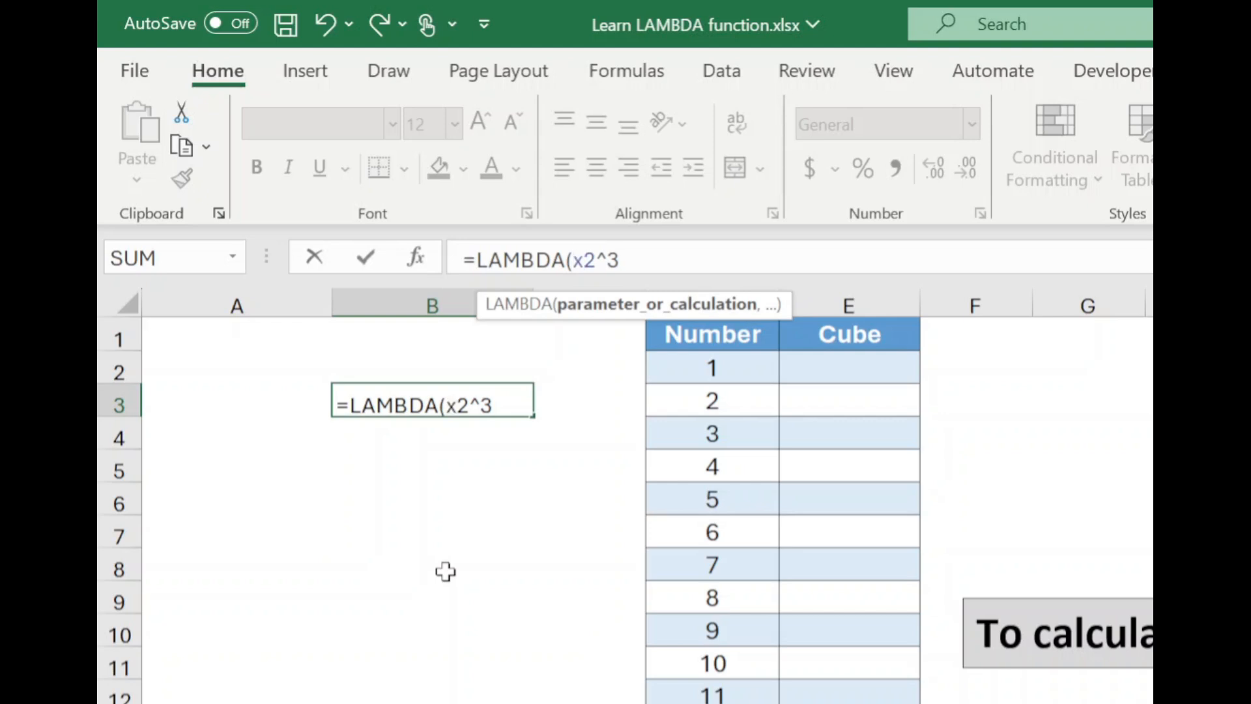
type(",")
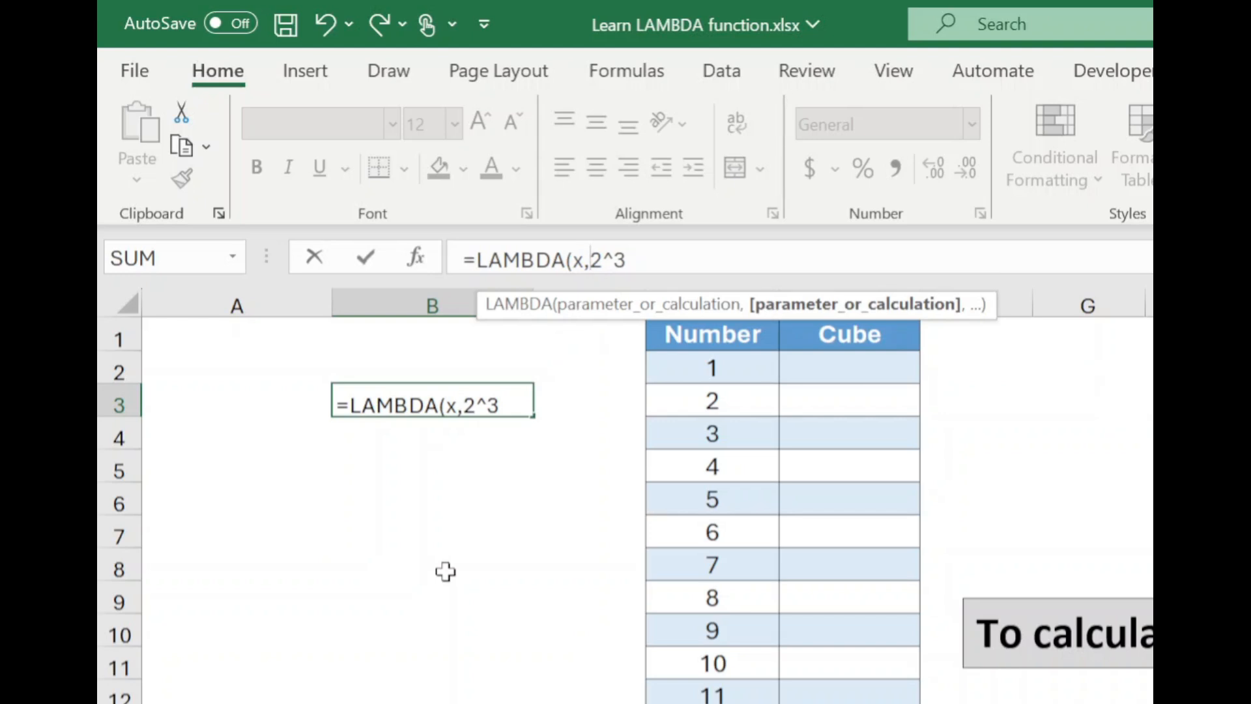
key("Delete")
type("x")
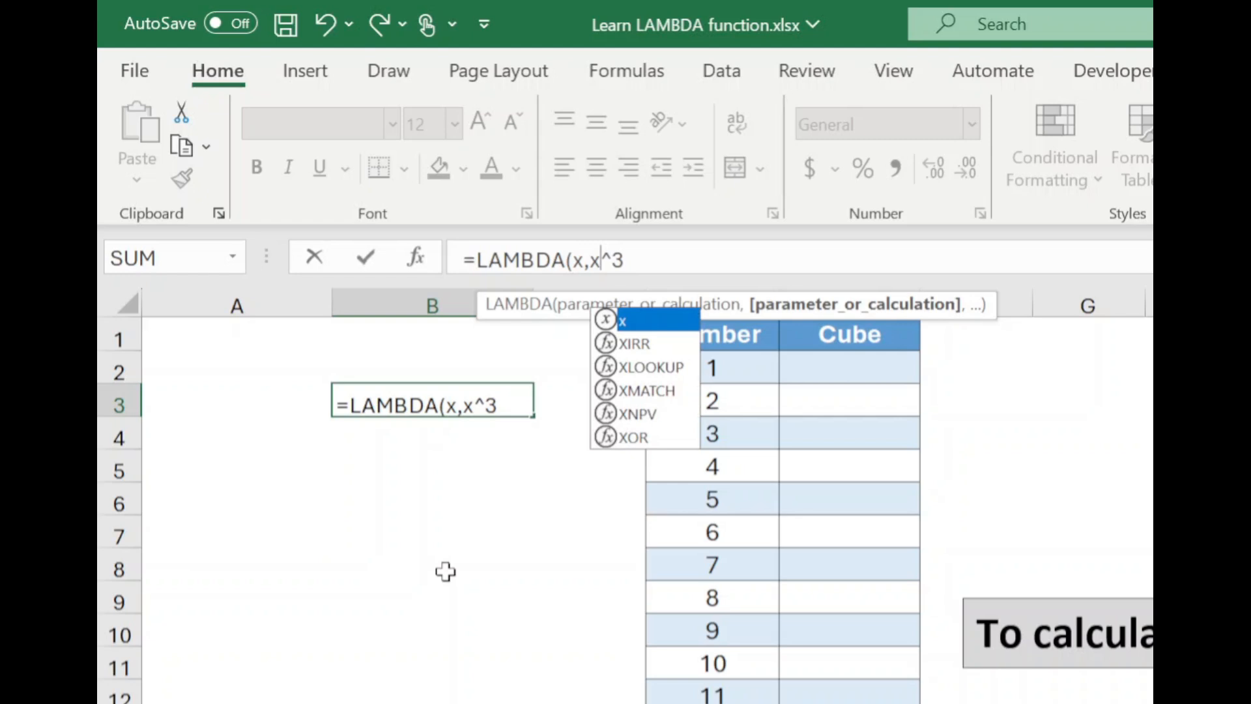
key("End")
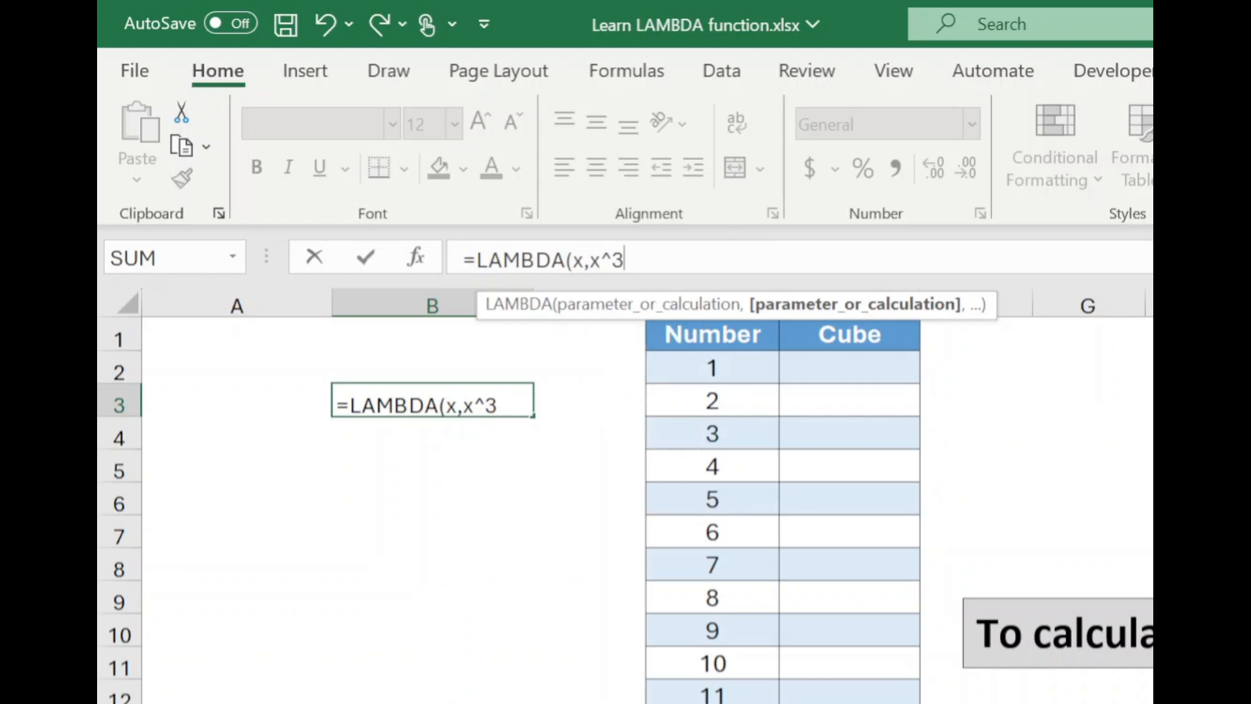
type(")")
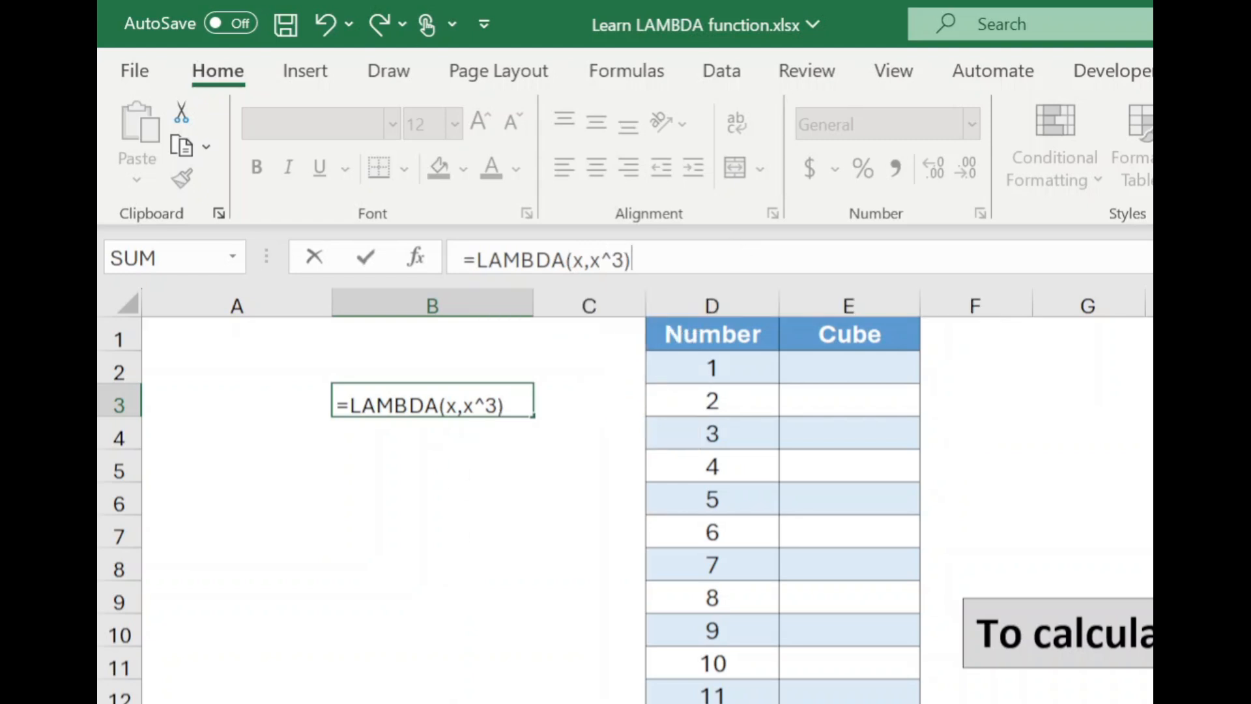
key("Return")
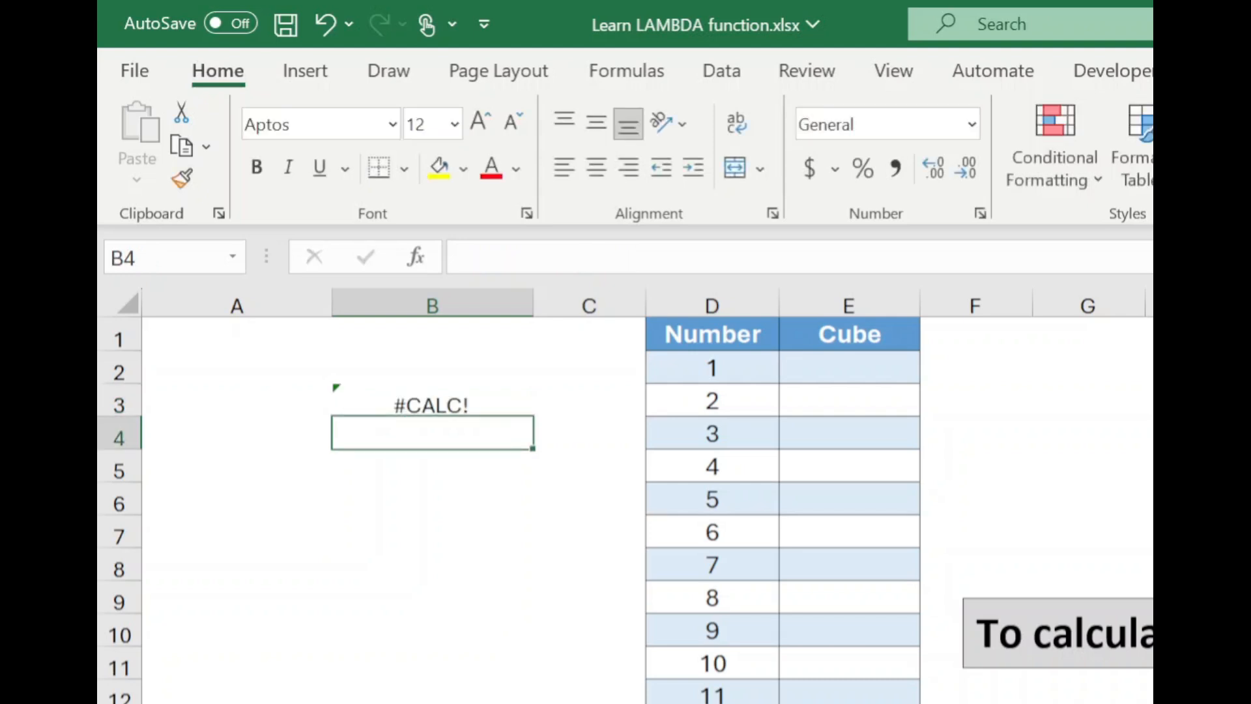
Step: Supply 2 as the parameter value at the end of B3's formula, making it =LAMBDA(x,x^3)(2)
left_click(432, 400)
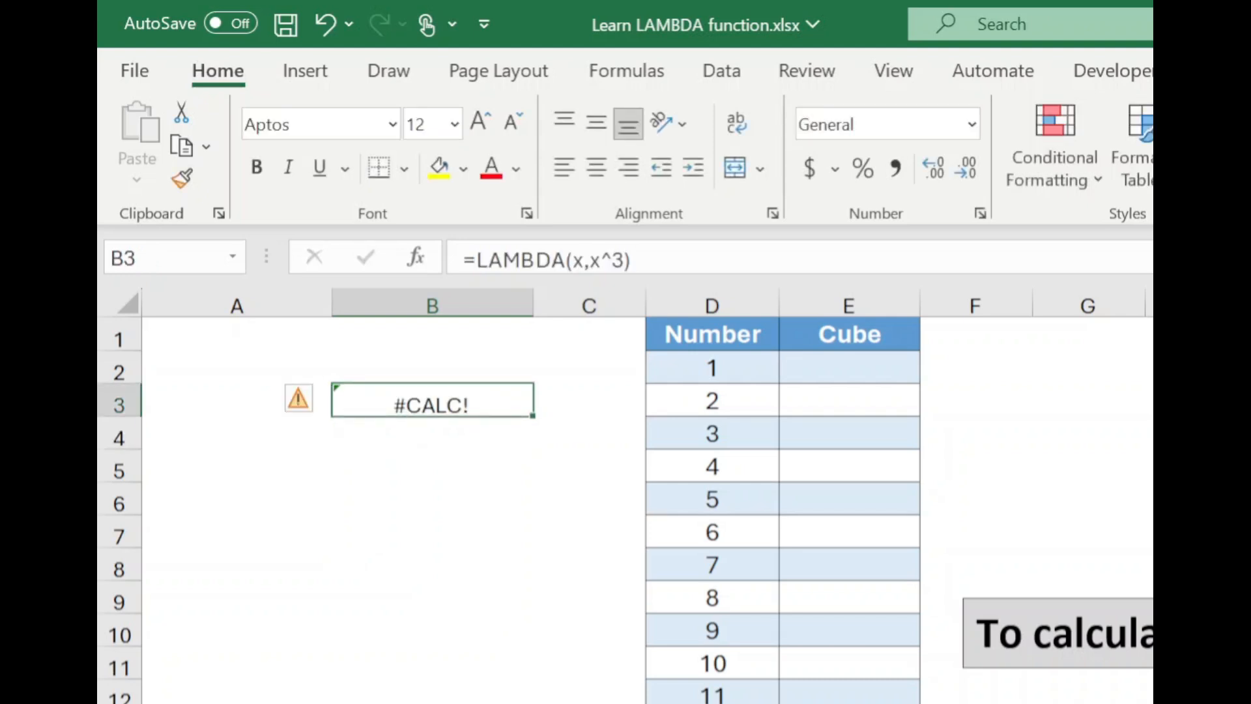
key("F2")
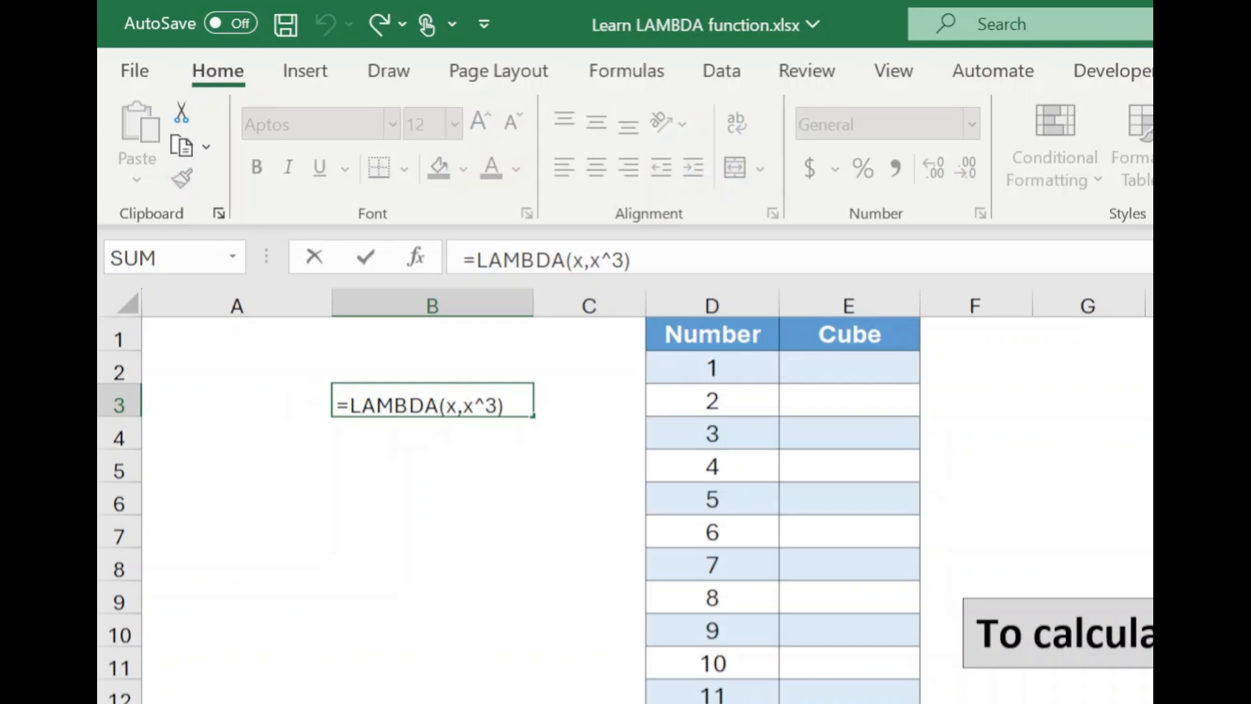
type("(2)")
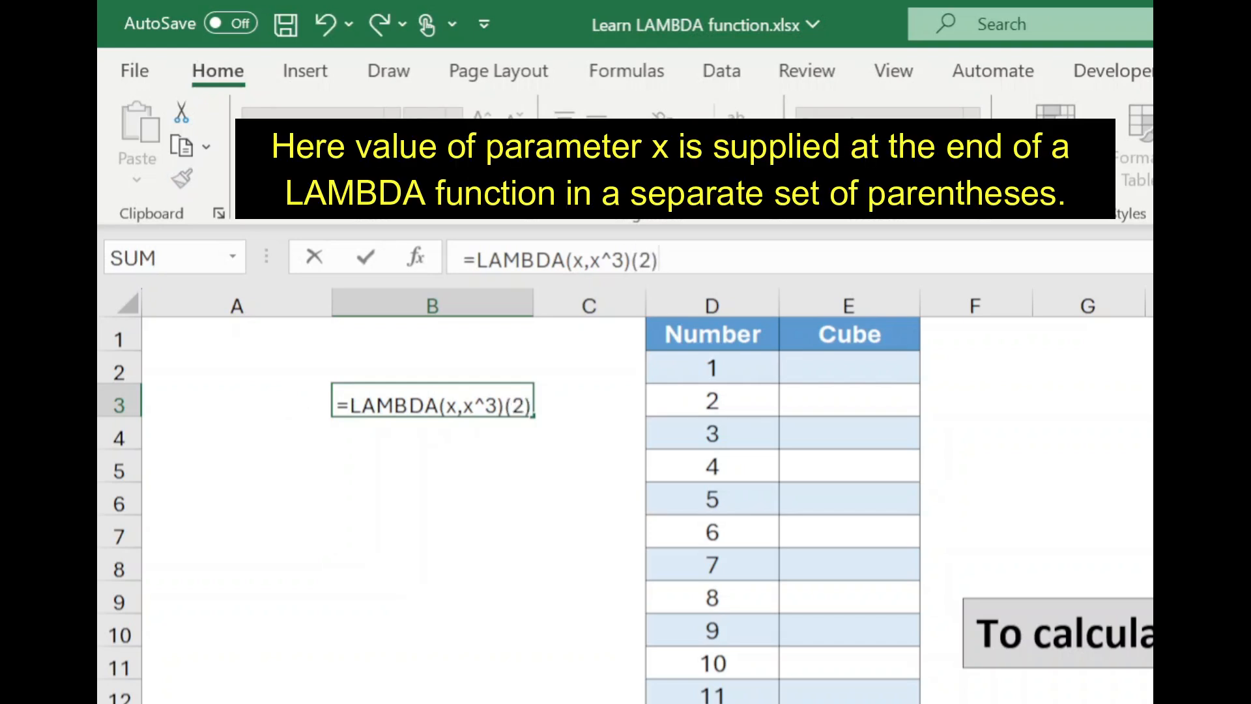
key("Return")
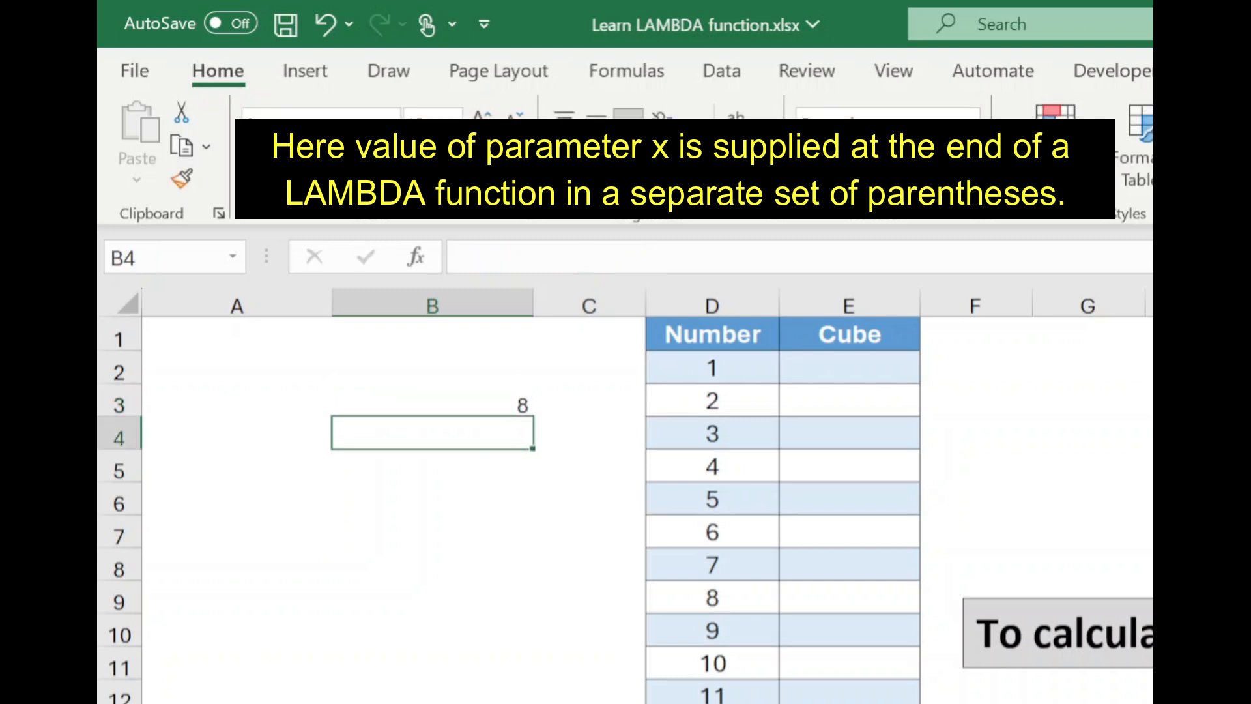
Step: Copy the LAMBDA(x,x^3) part of B3's formula without the trailing (2), leaving the cell unchanged
left_click(432, 400)
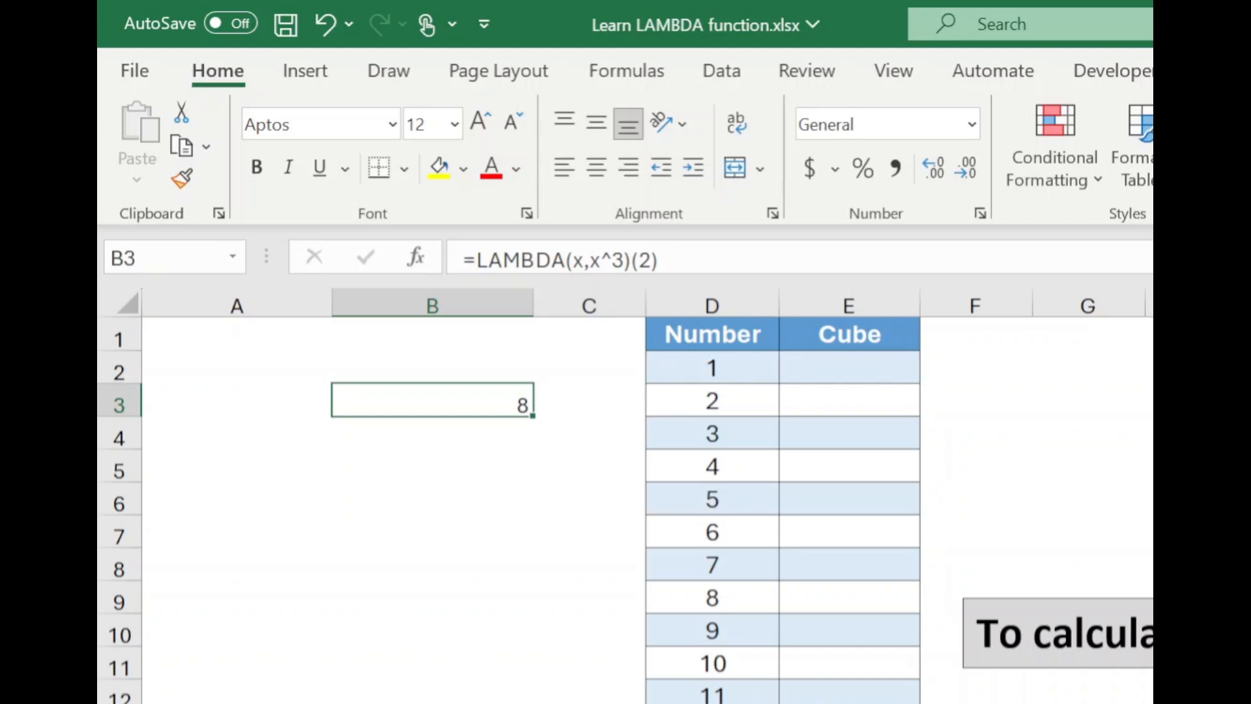
key("ctrl+c")
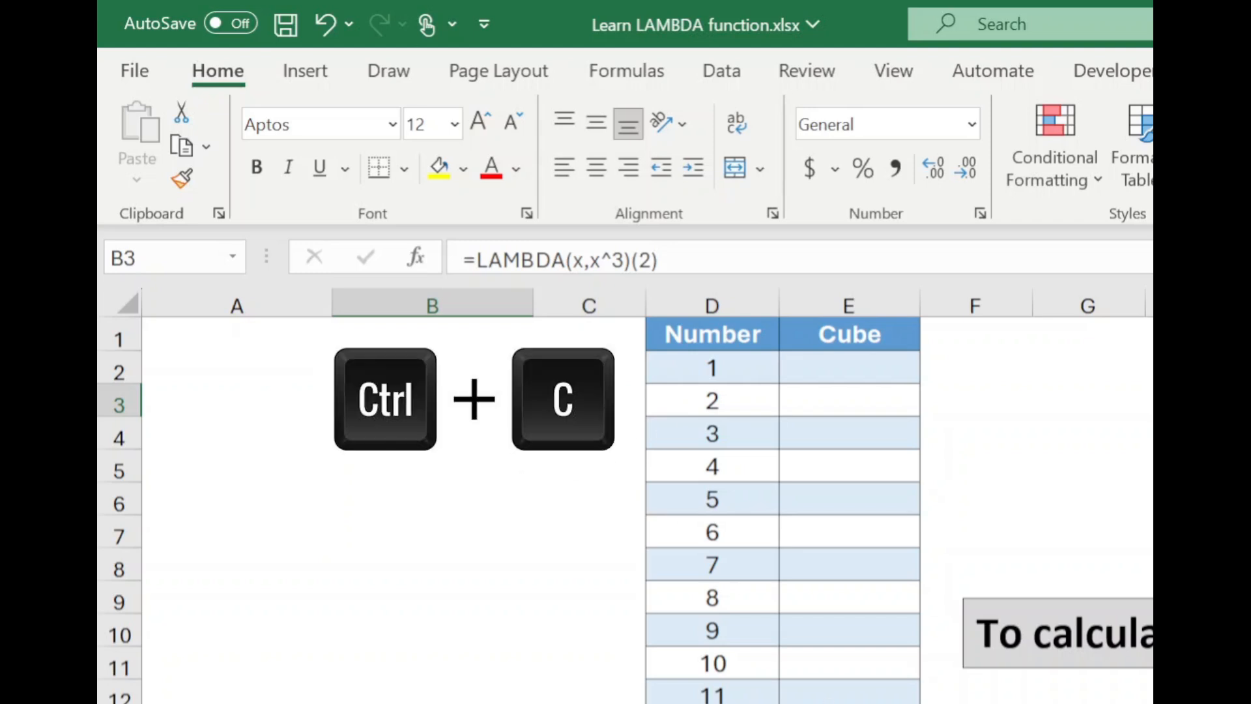
left_click_drag(477, 260, 631, 260)
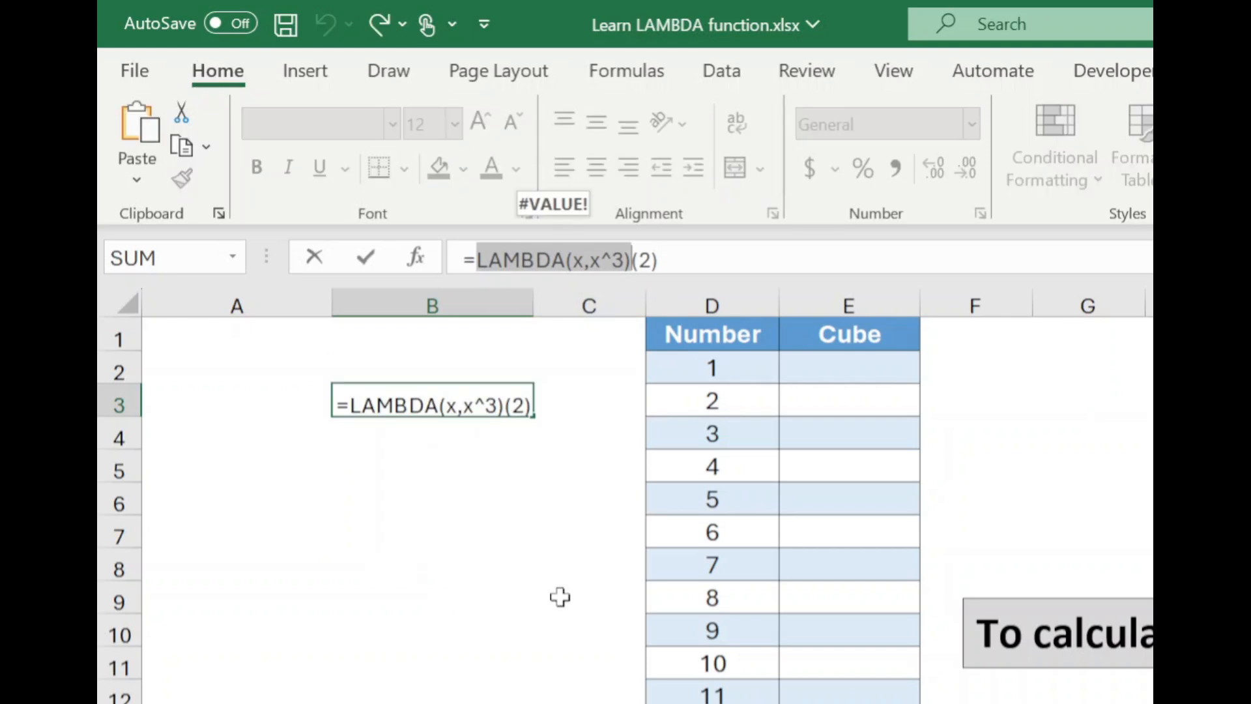
key("Escape")
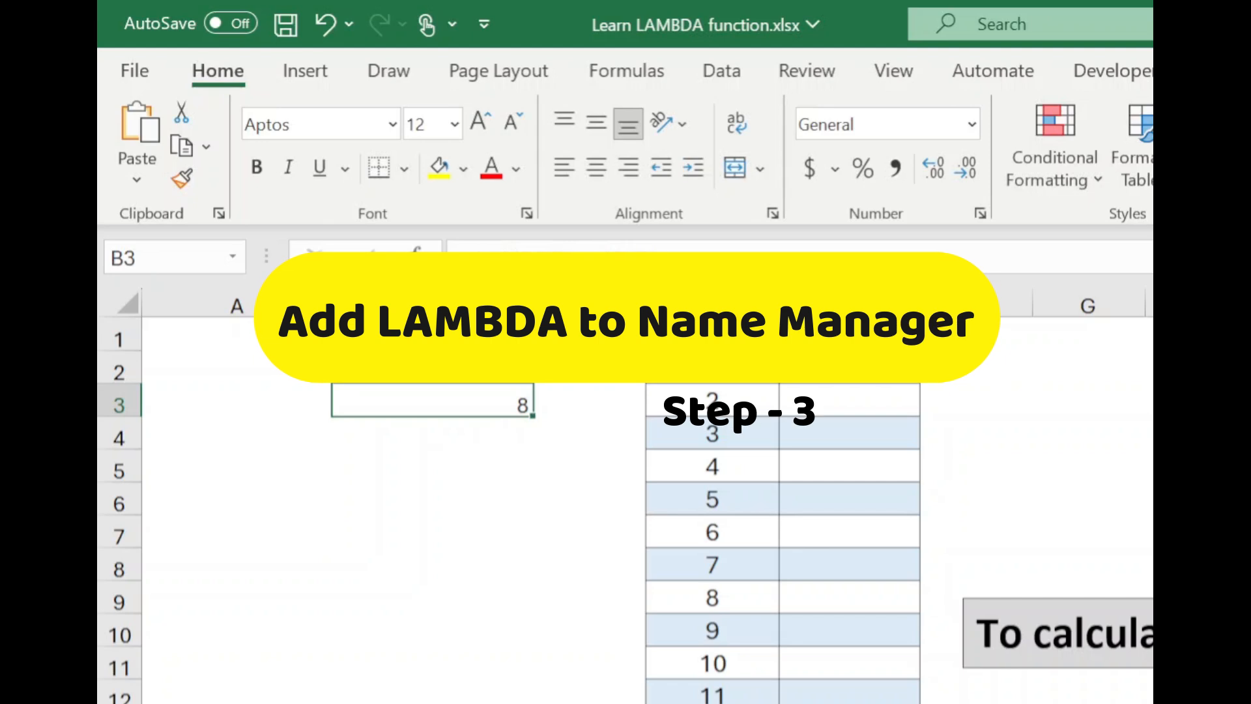
Step: Start a new defined name called CubeMe in the Name Manager, with its scope set to Workbook
left_click(626, 71)
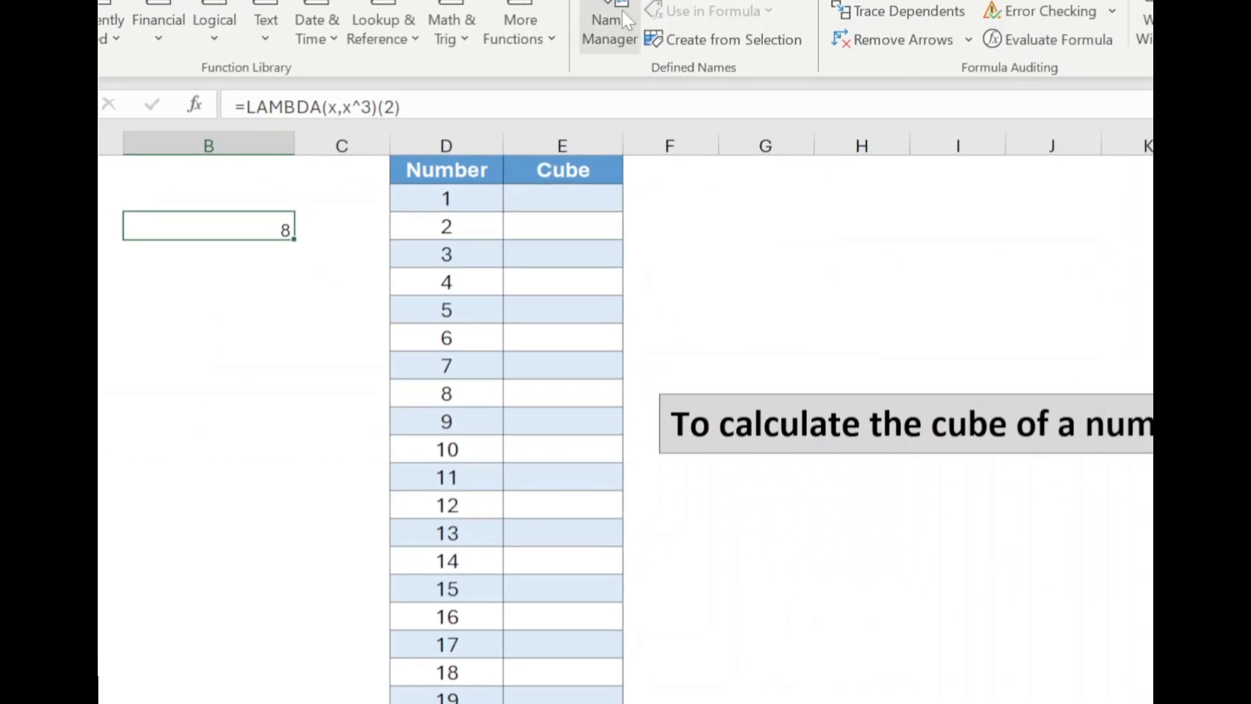
left_click(796, 123)
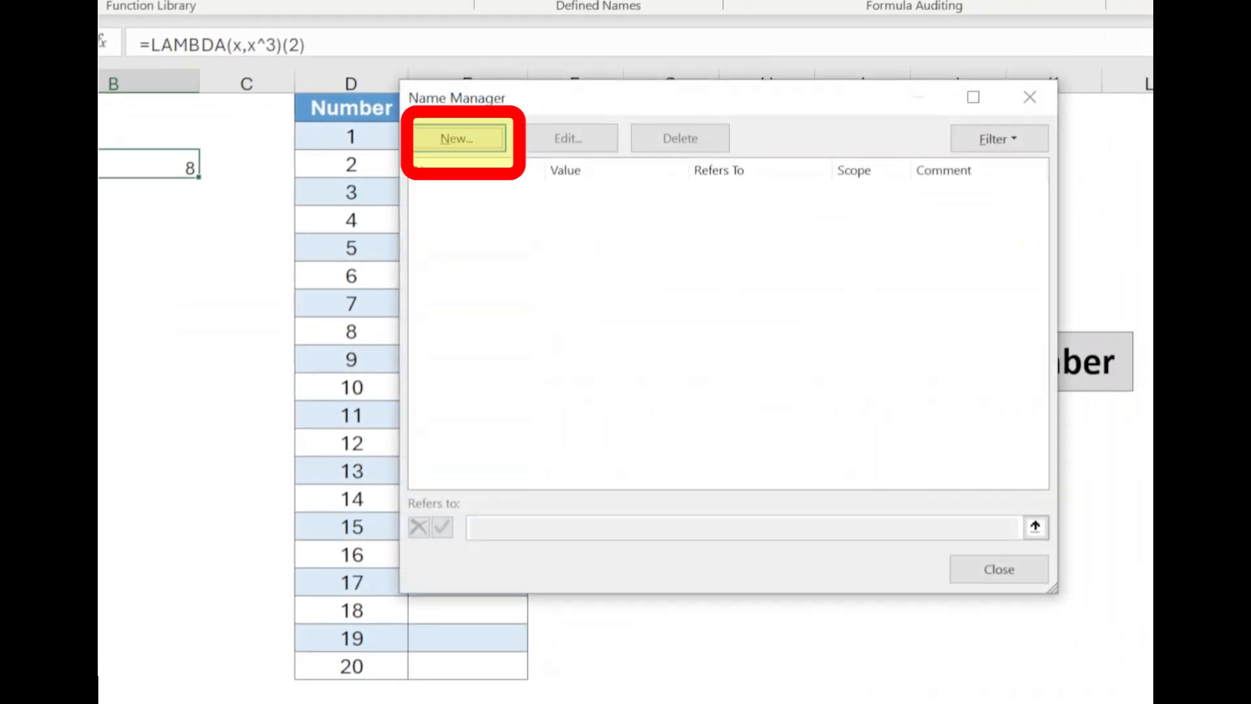
left_click(459, 140)
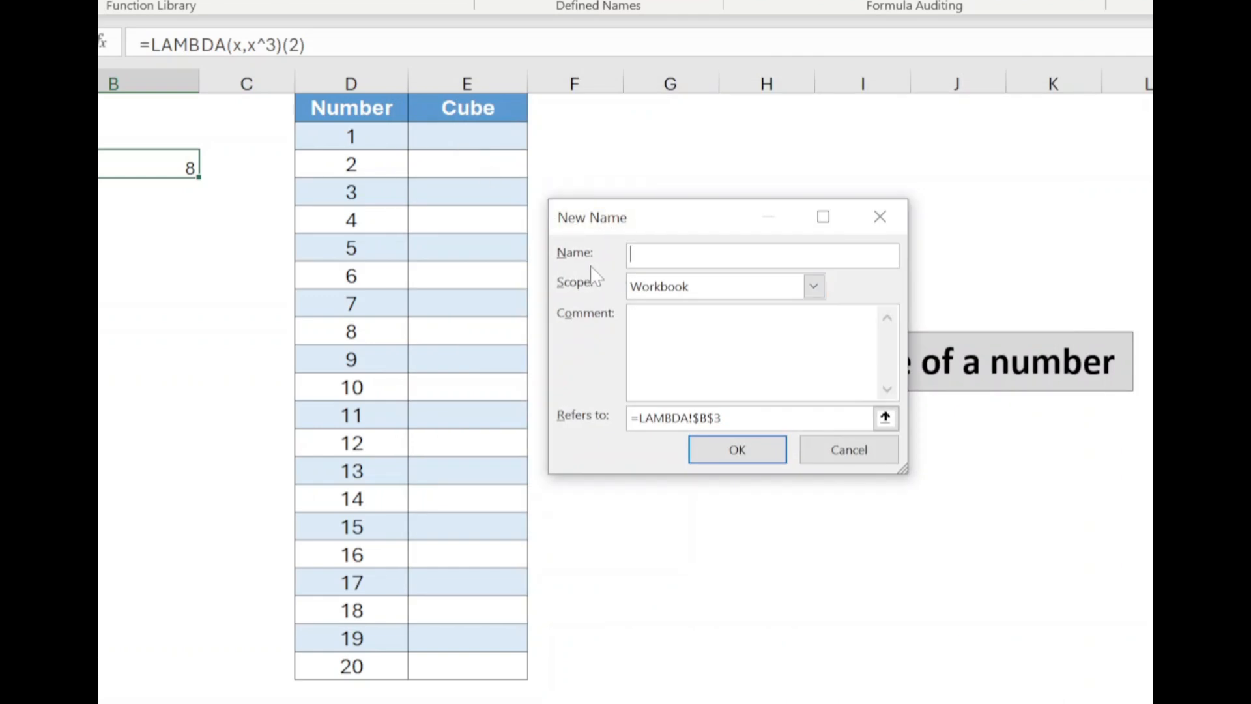
type("CubeMe")
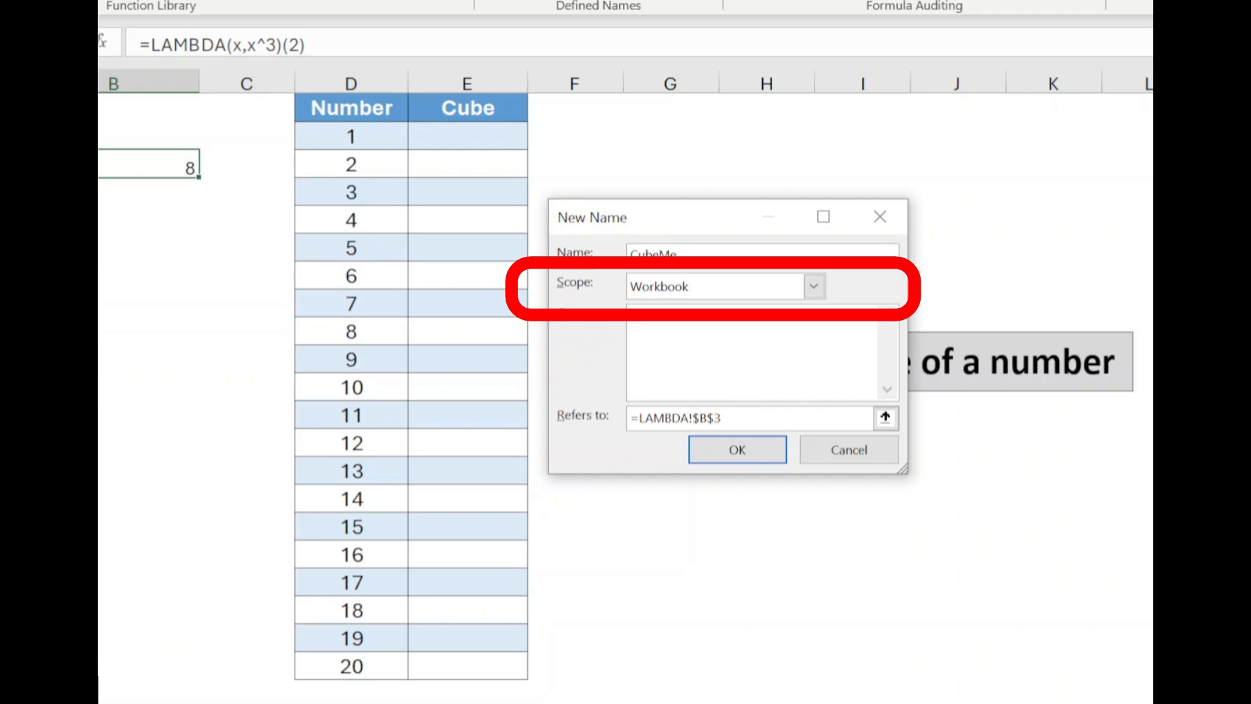
left_click(722, 298)
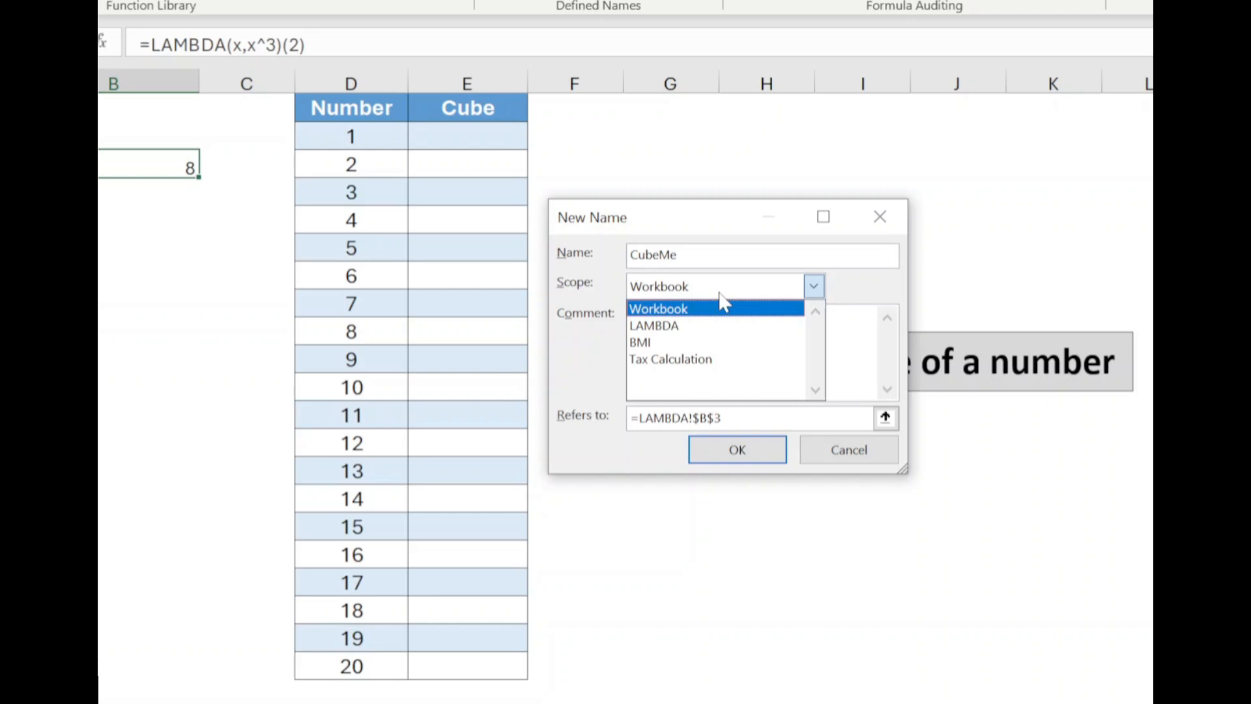
left_click(724, 307)
Step: Add the comment "This will create cube of a number" to the new name
left_click(702, 326)
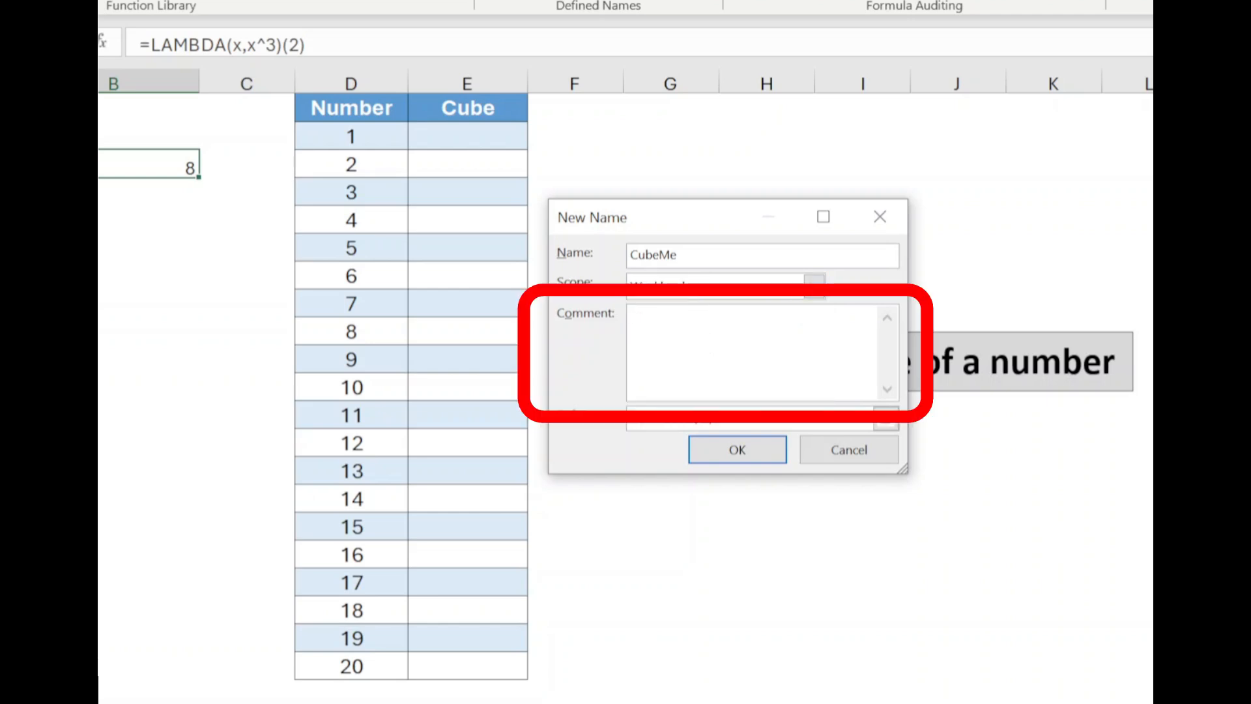
type("This will create cube of a number")
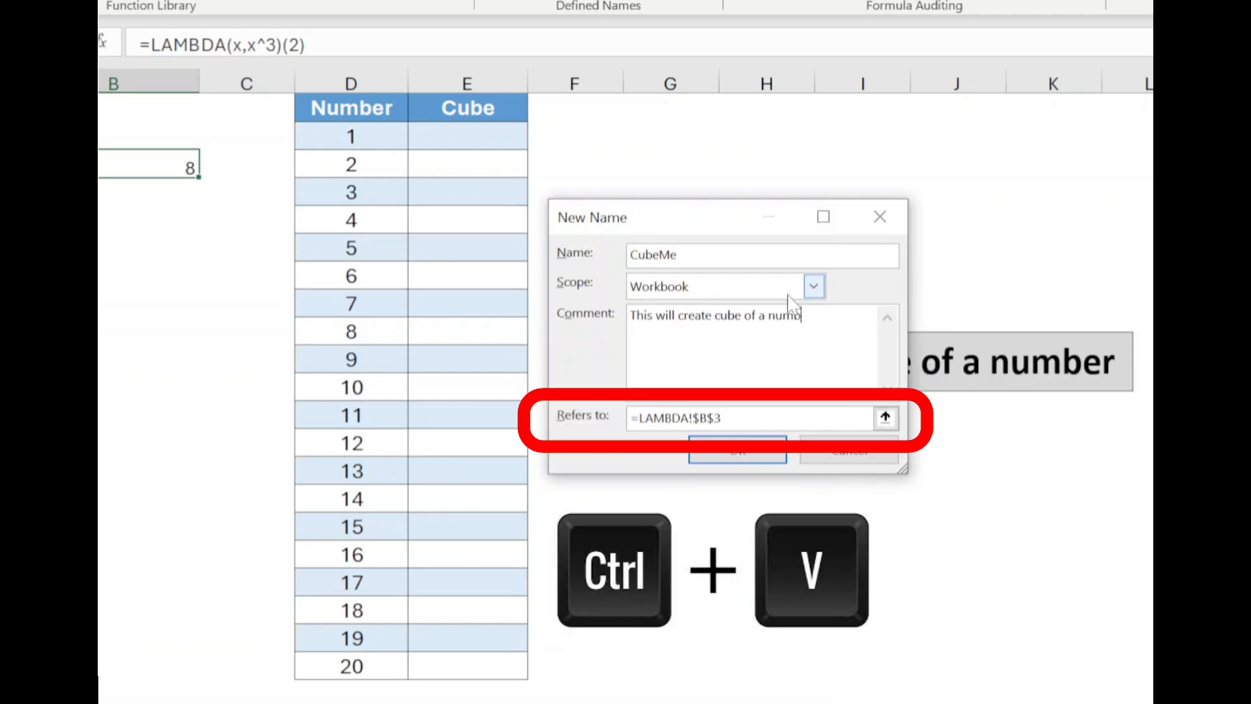
Step: Make the CubeMe name refer to the copied =LAMBDA(x,x^3), save it and close the Name Manager
left_click(725, 419)
left_click_drag(721, 418, 619, 428)
key("ctrl+v")
key("BackSpace")
key("BackSpace")
key("BackSpace")
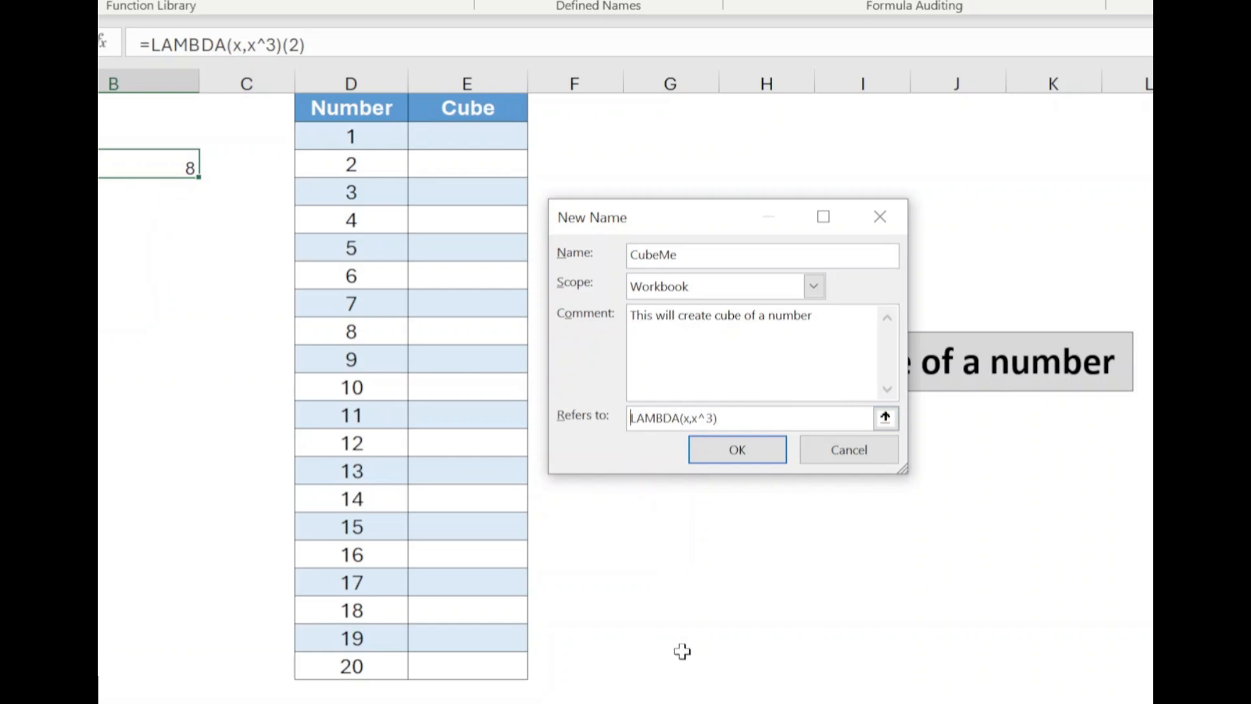
left_click(759, 457)
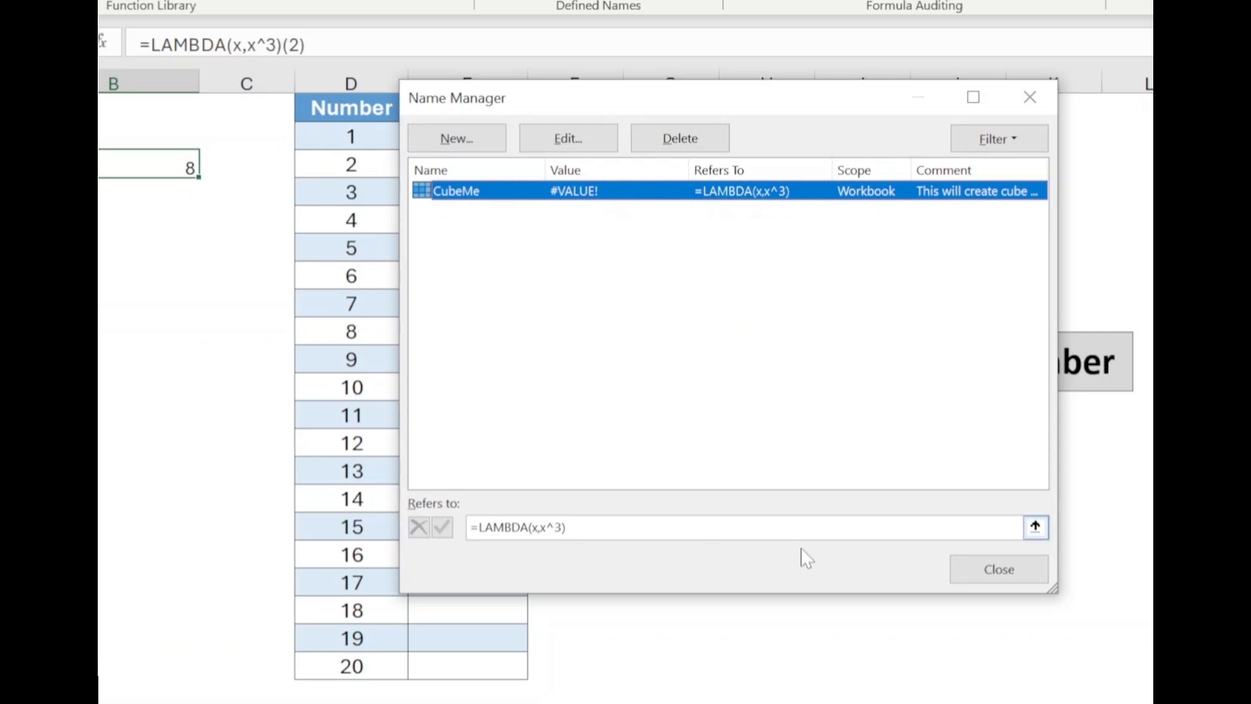
left_click(998, 570)
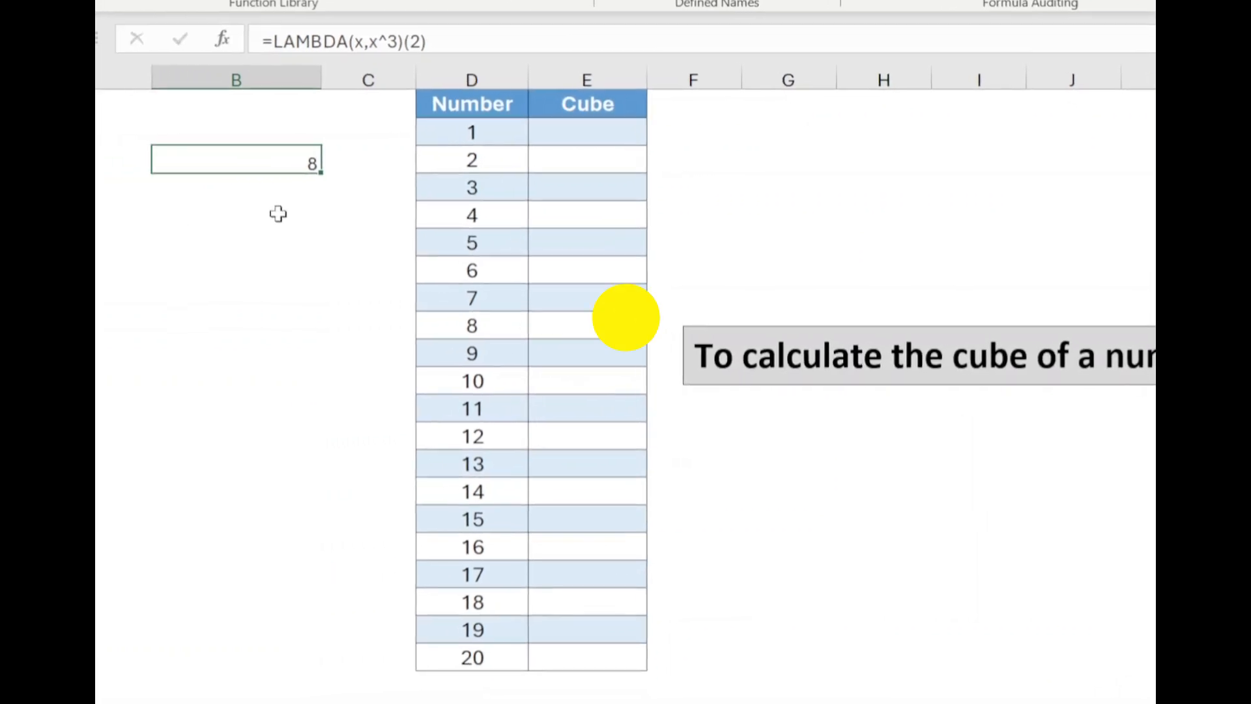
Step: Enter the formula =CubeMe(2) in cell B6 using the new custom function
left_click(236, 253)
type("=la")
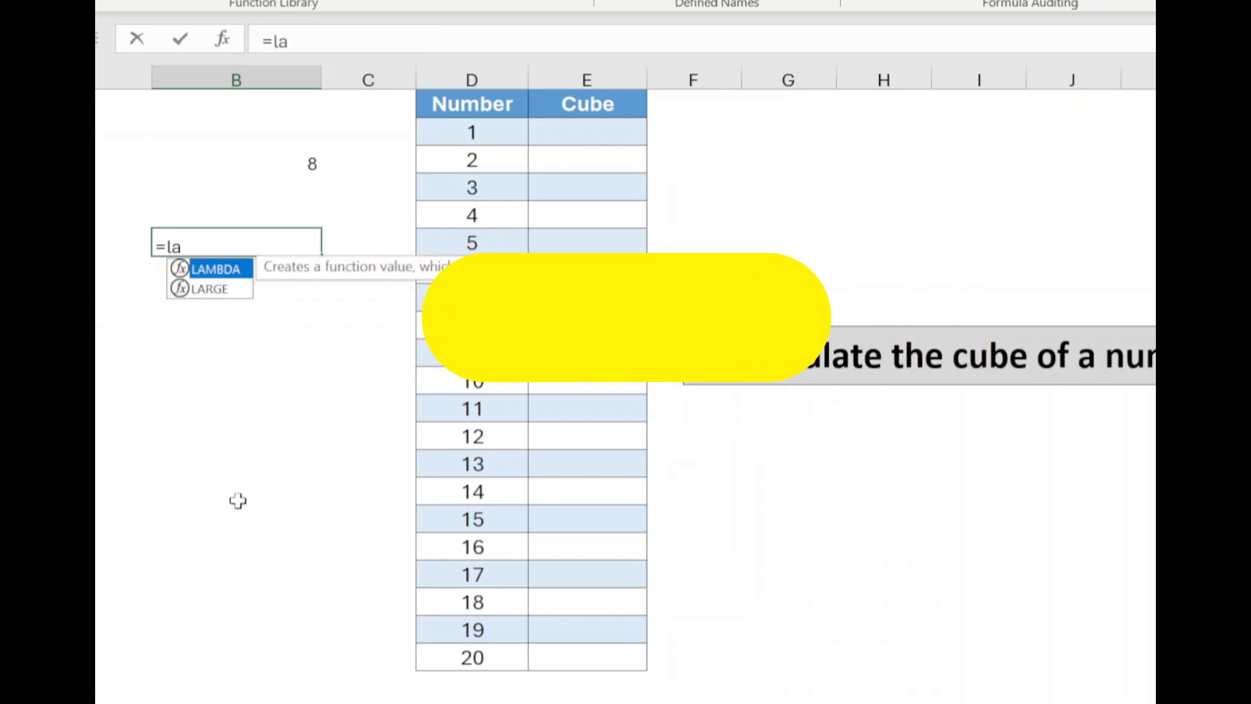
key("BackSpace")
key("BackSpace")
type("cub")
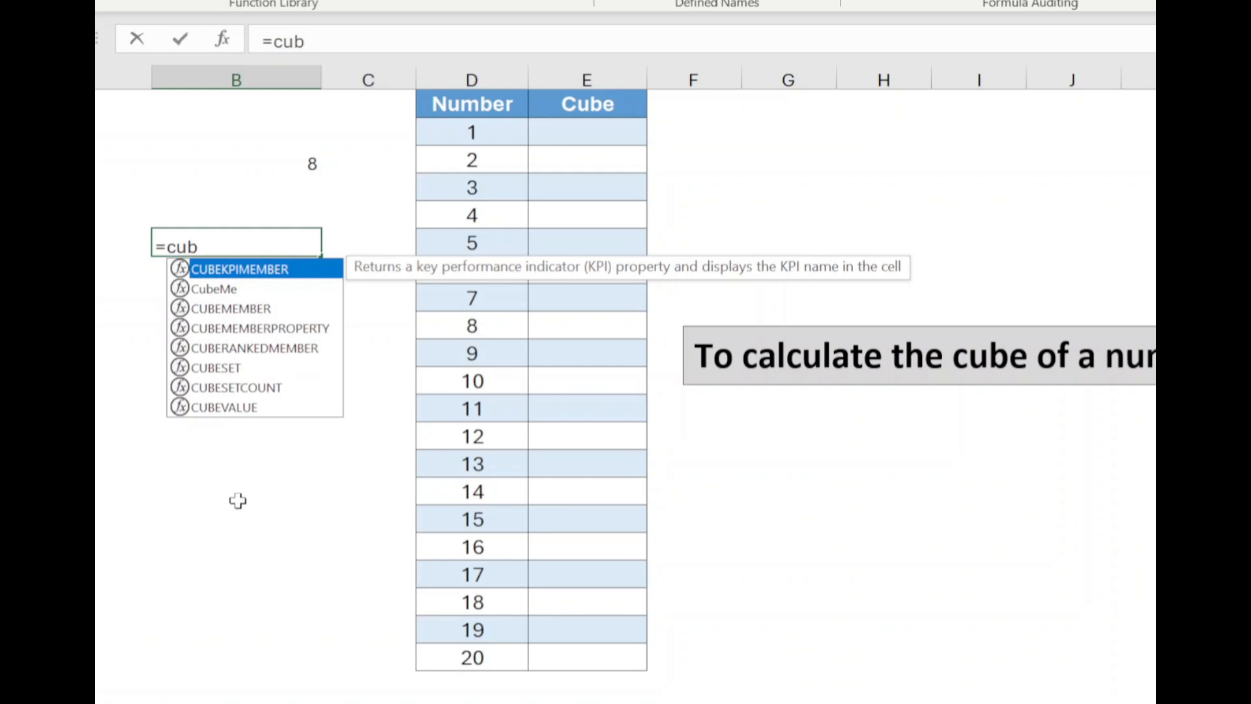
left_click(240, 291)
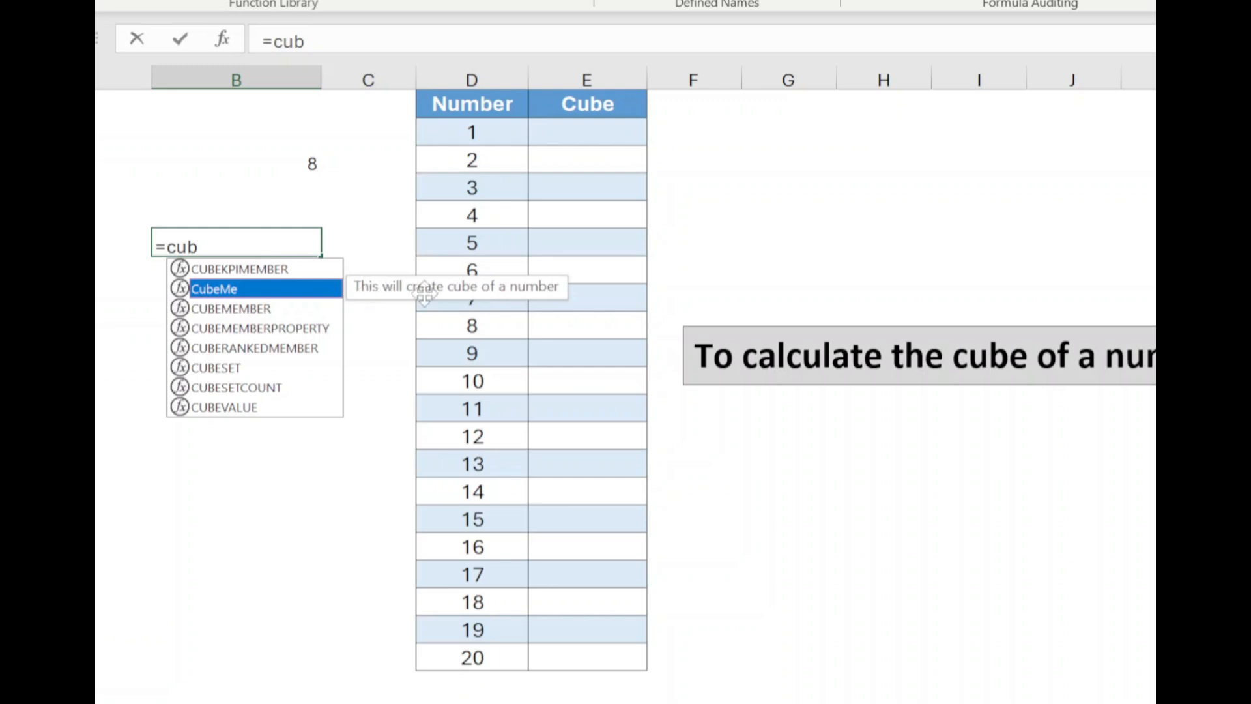
double_click(285, 295)
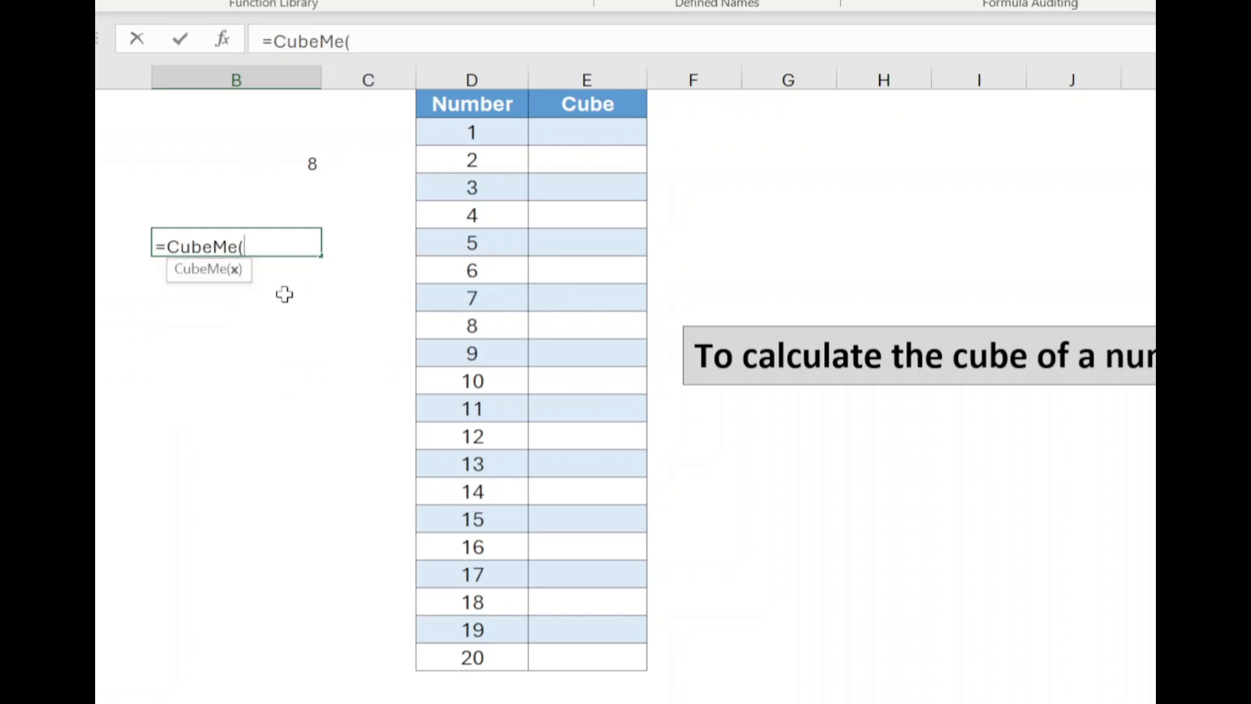
type("2)")
key("ctrl+Return")
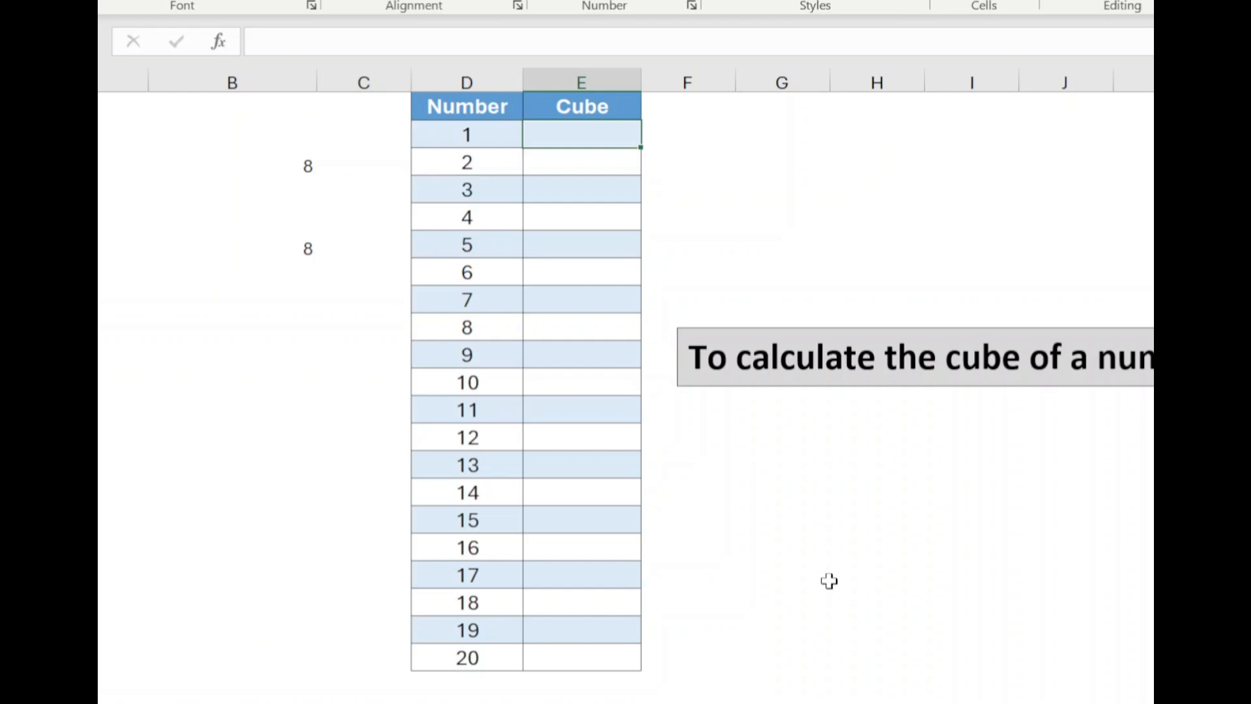
Step: Enter =CubeMe(D2:D21) in cell E2 to fill the Cube column for all listed numbers
type("=CUBE")
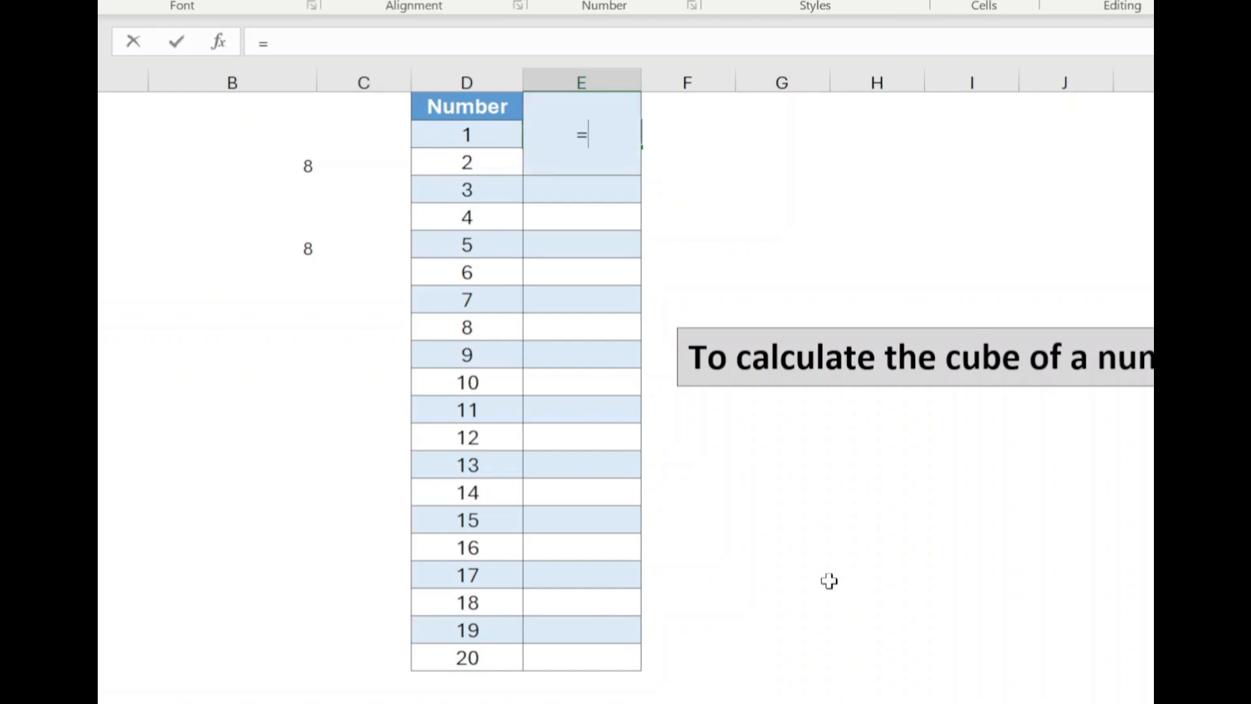
type("M")
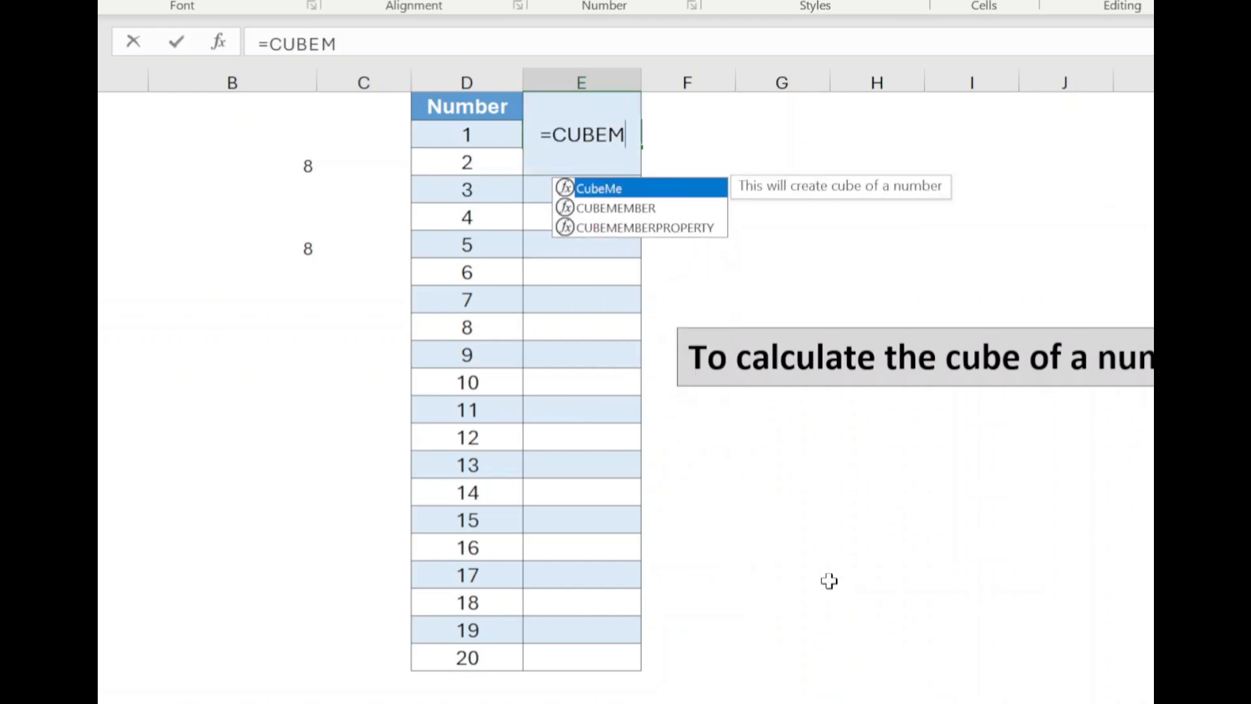
key("Tab")
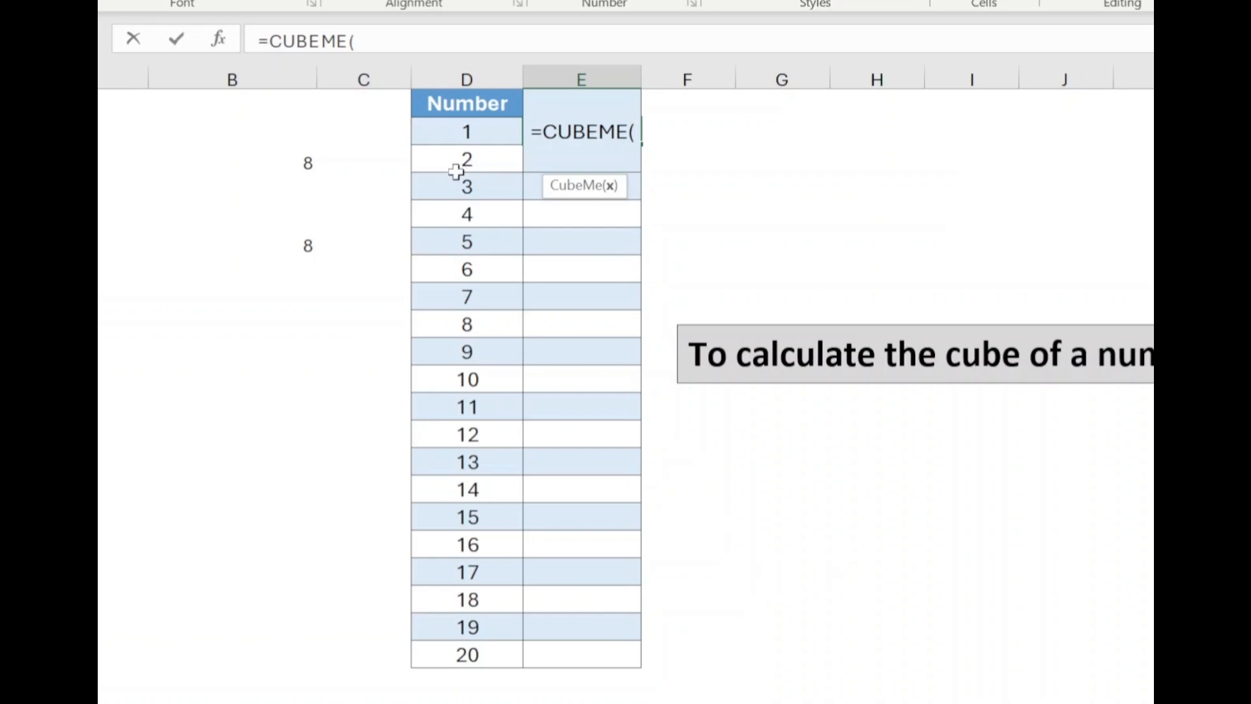
left_click(460, 133)
left_click_drag(461, 132, 449, 652)
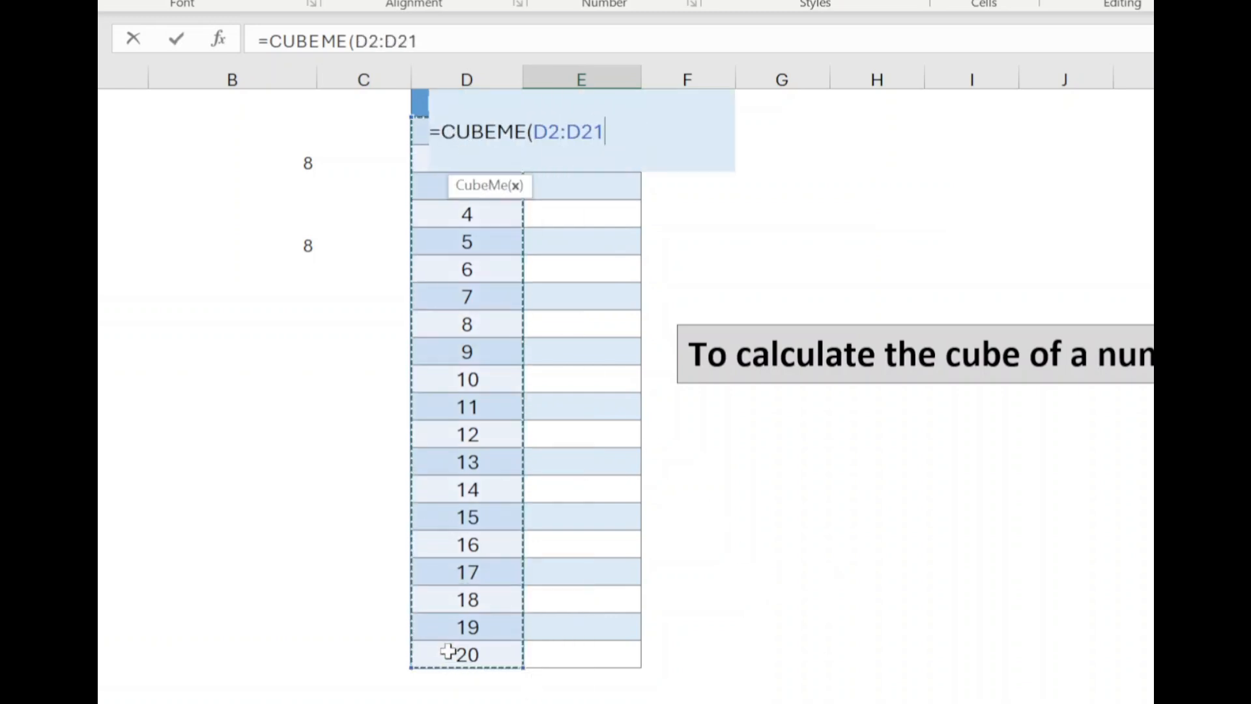
type(")")
key("Return")
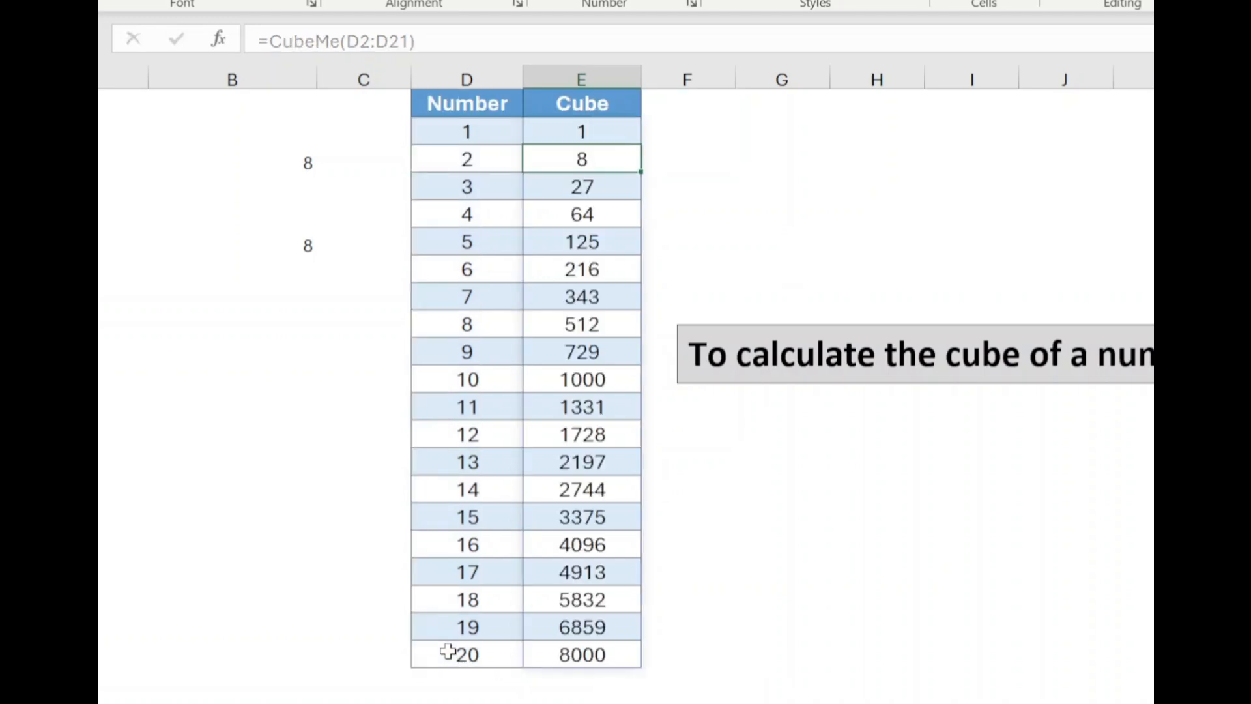